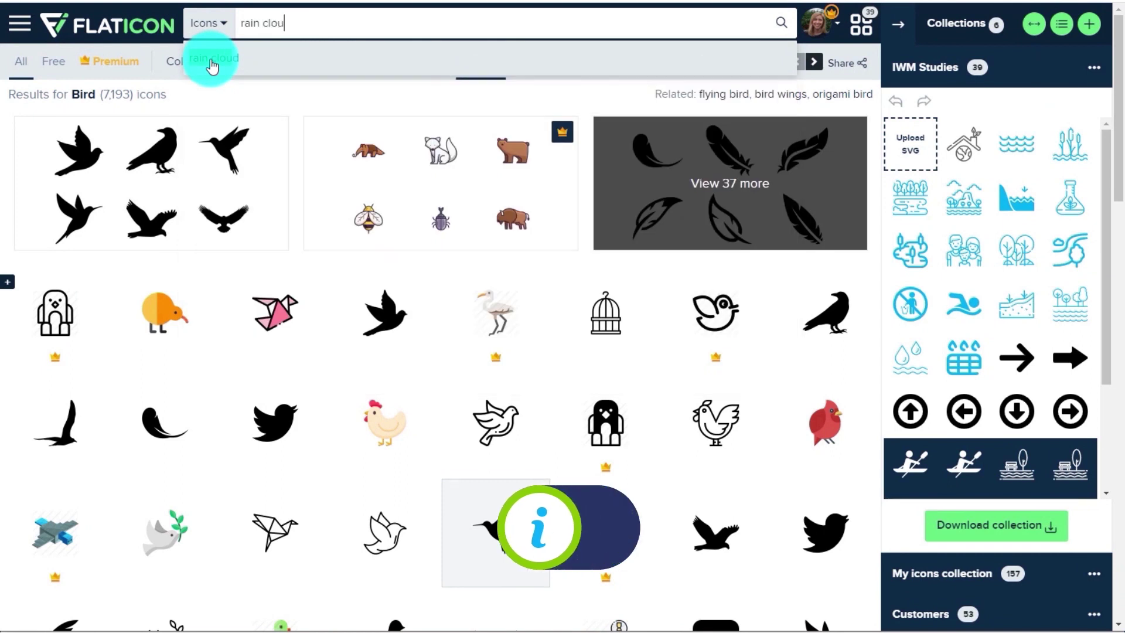
# - Recolour the Flaticon rain cloud icon to cyan #00b1f5 and start its download
pyautogui.click(231, 66)
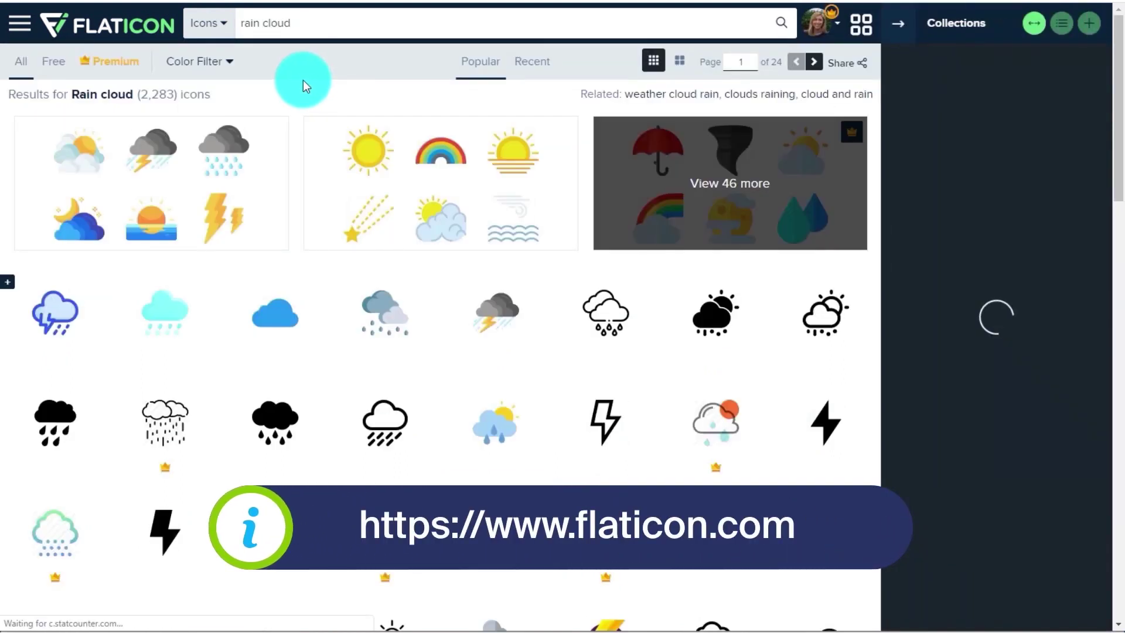
pyautogui.click(91, 423)
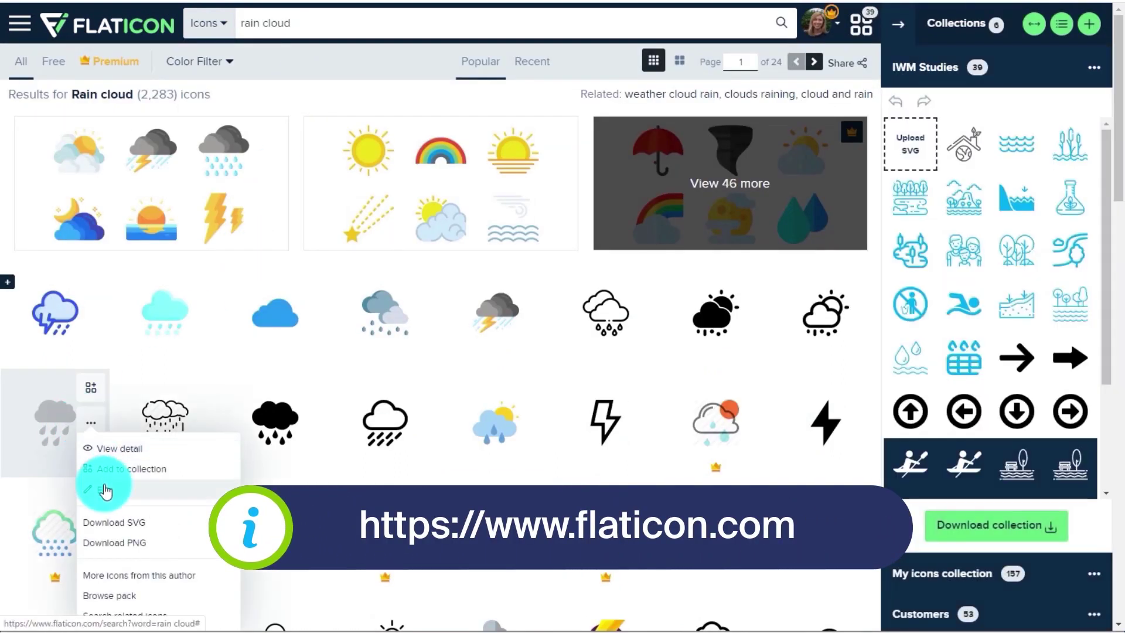
pyautogui.click(105, 491)
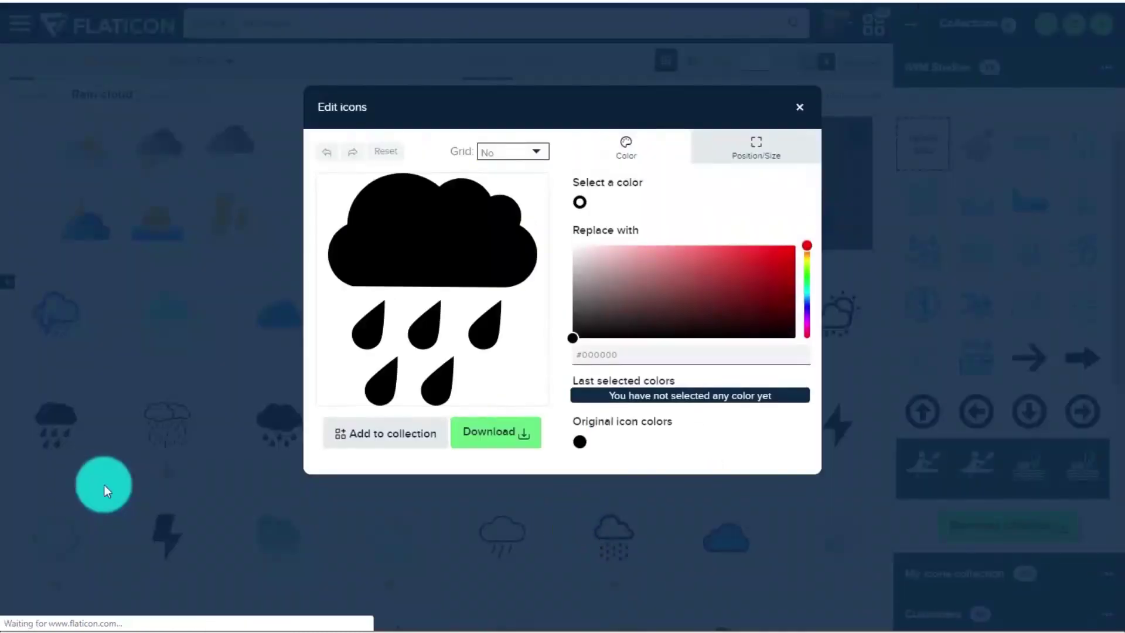
pyautogui.tripleClick(586, 354)
pyautogui.write('#00b1f5')
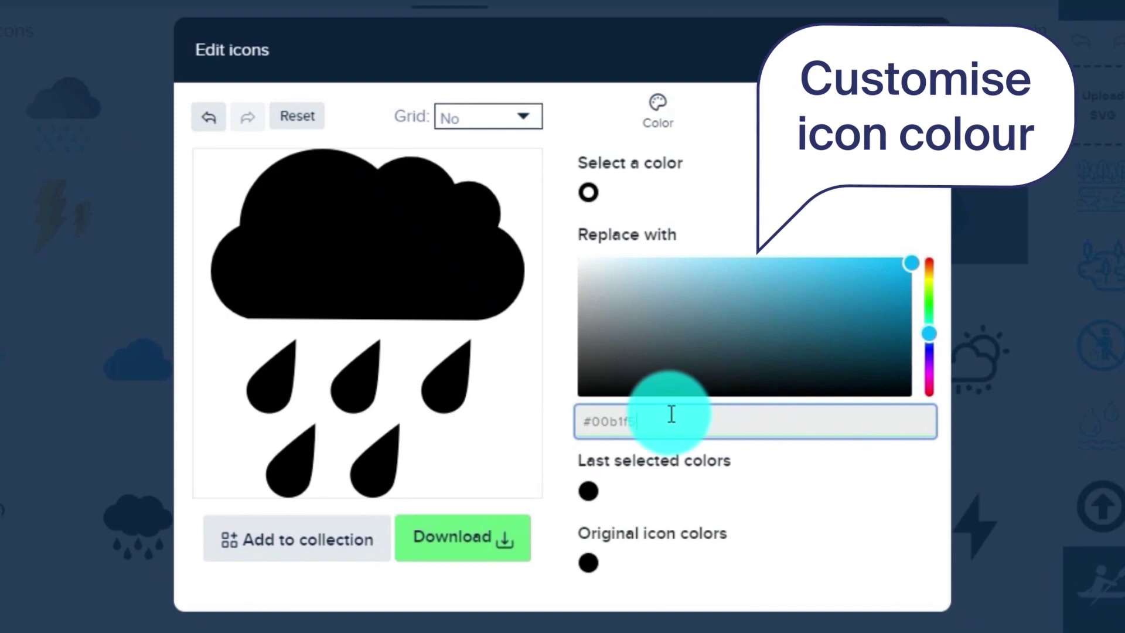
pyautogui.click(897, 268)
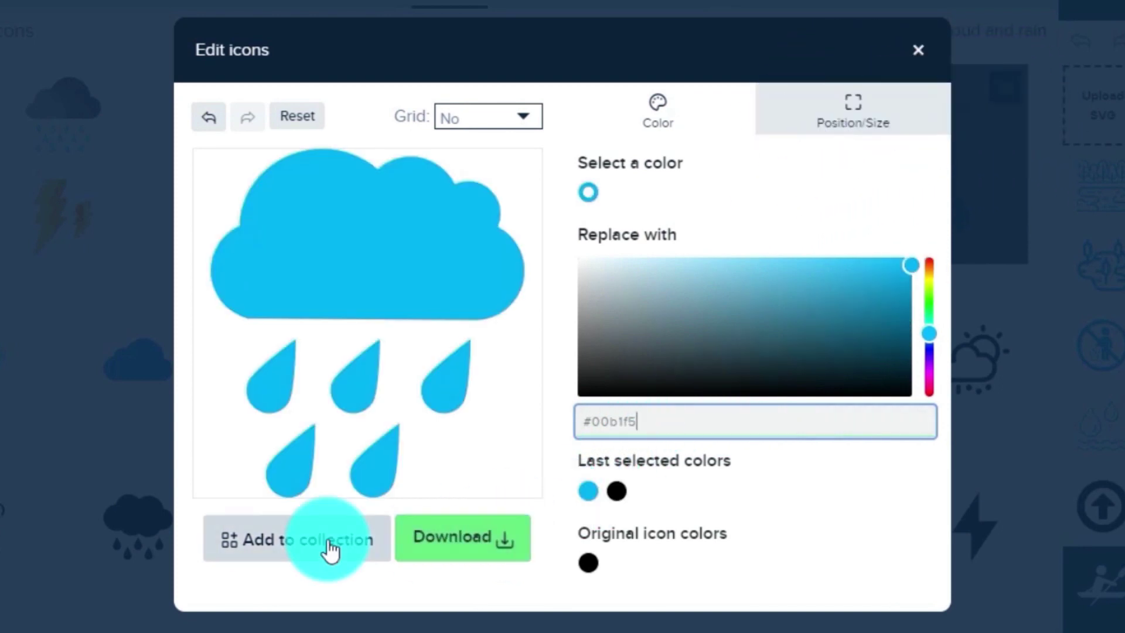
pyautogui.click(499, 546)
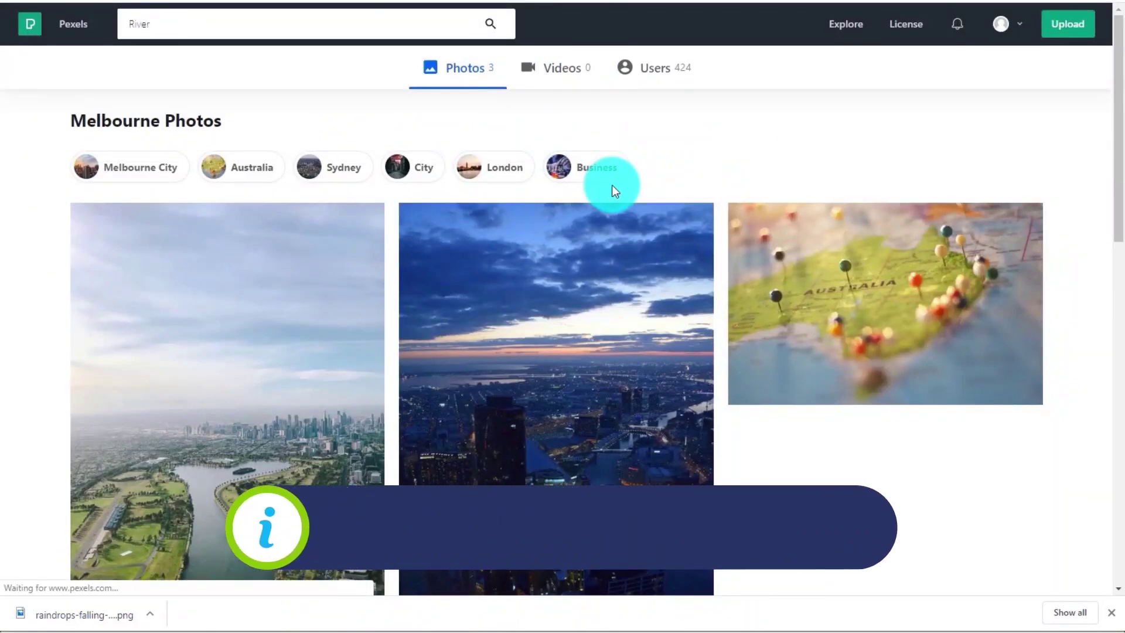
# - Save the tree-lined river photo to the Pexels Rivers collection
pyautogui.scroll(-3, 427, 257)
pyautogui.scroll(-3, 367, 269)
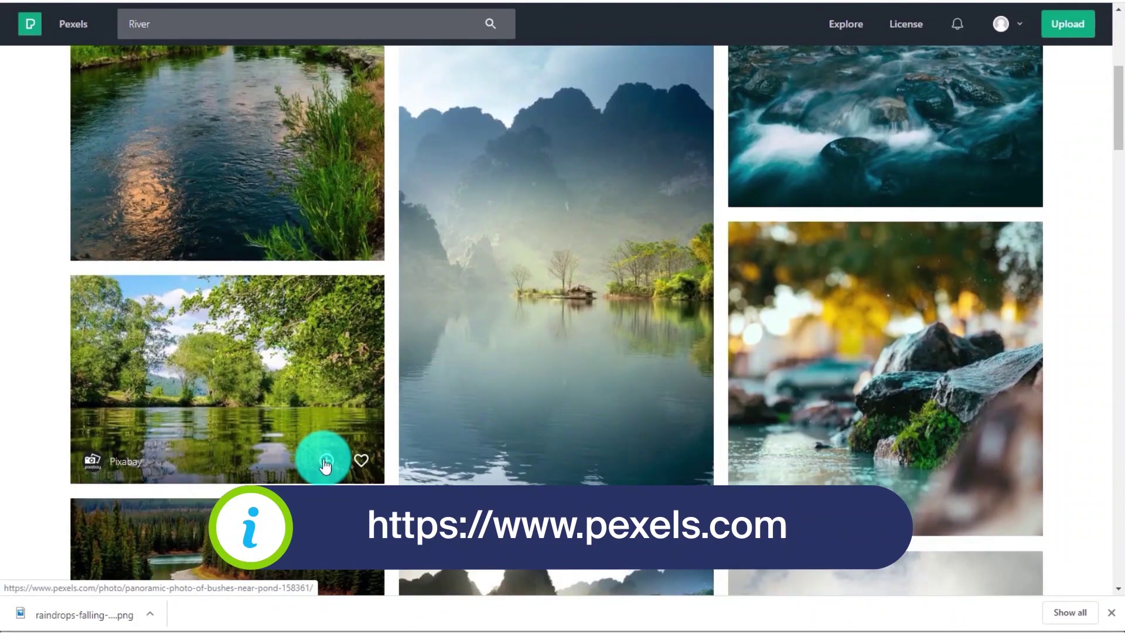
pyautogui.click(325, 463)
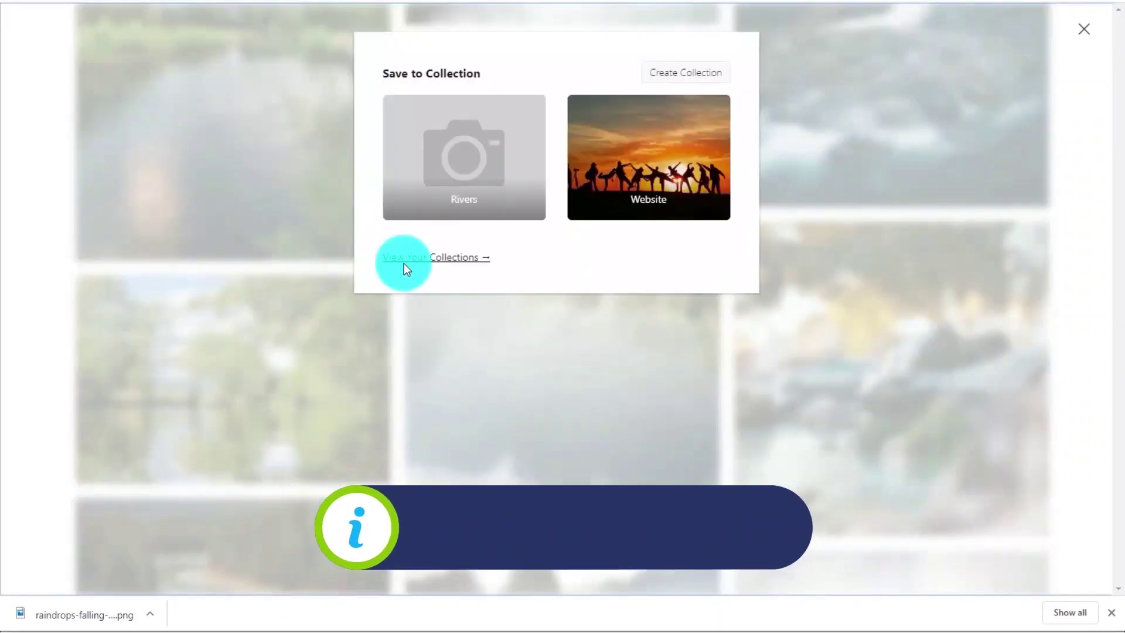
pyautogui.click(446, 189)
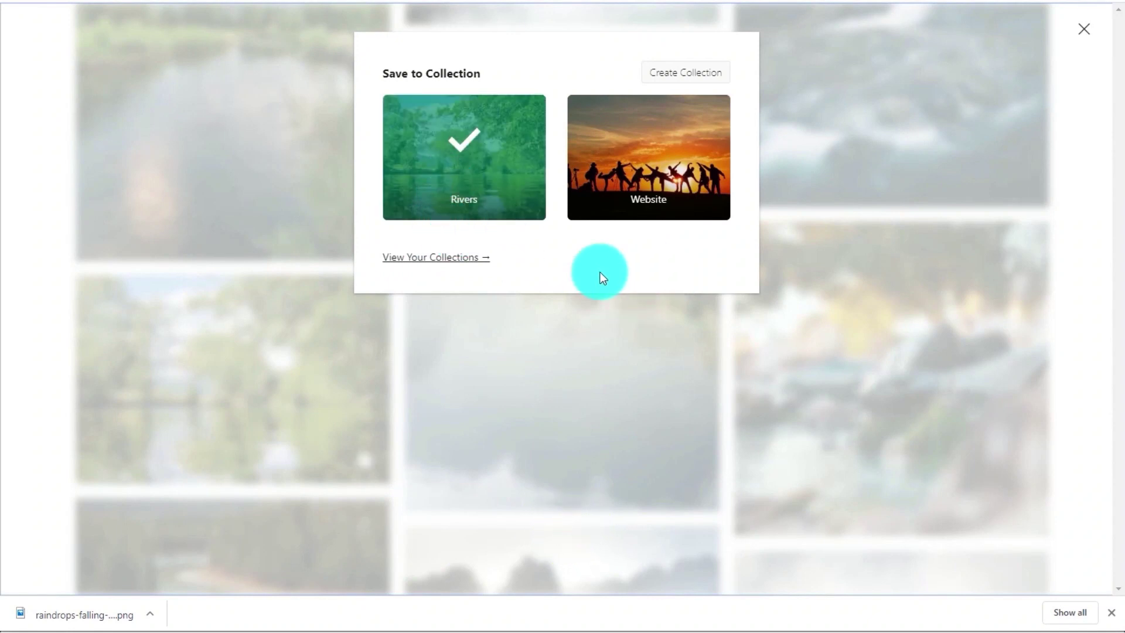
# - Open the saved photo from the Rivers collection and bring up its Free Download size options
pyautogui.click(473, 261)
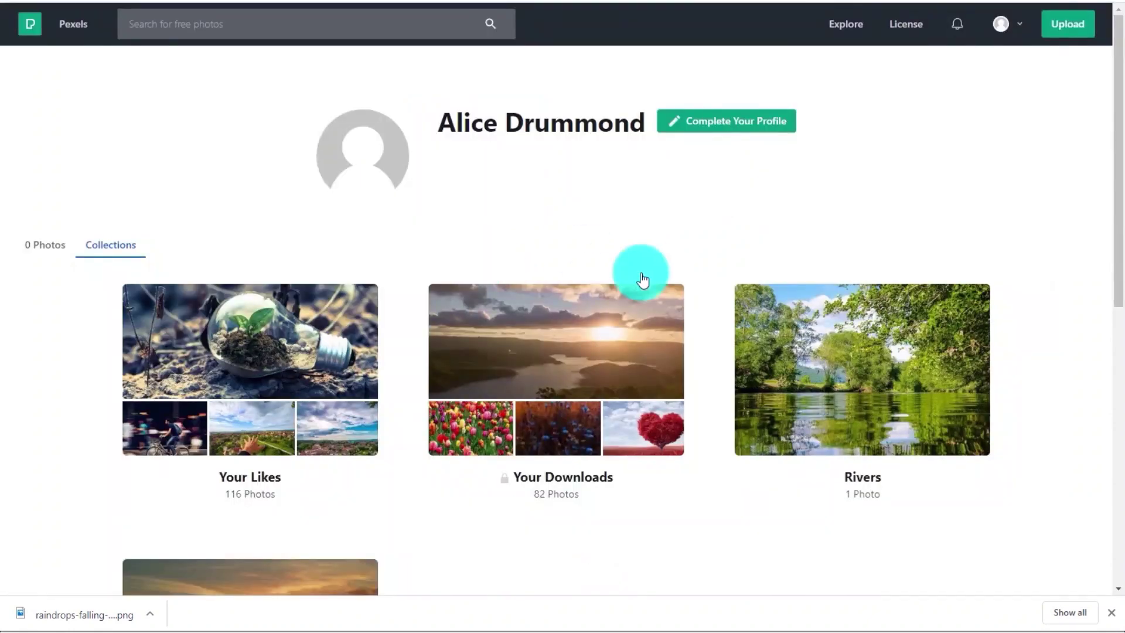
pyautogui.click(188, 251)
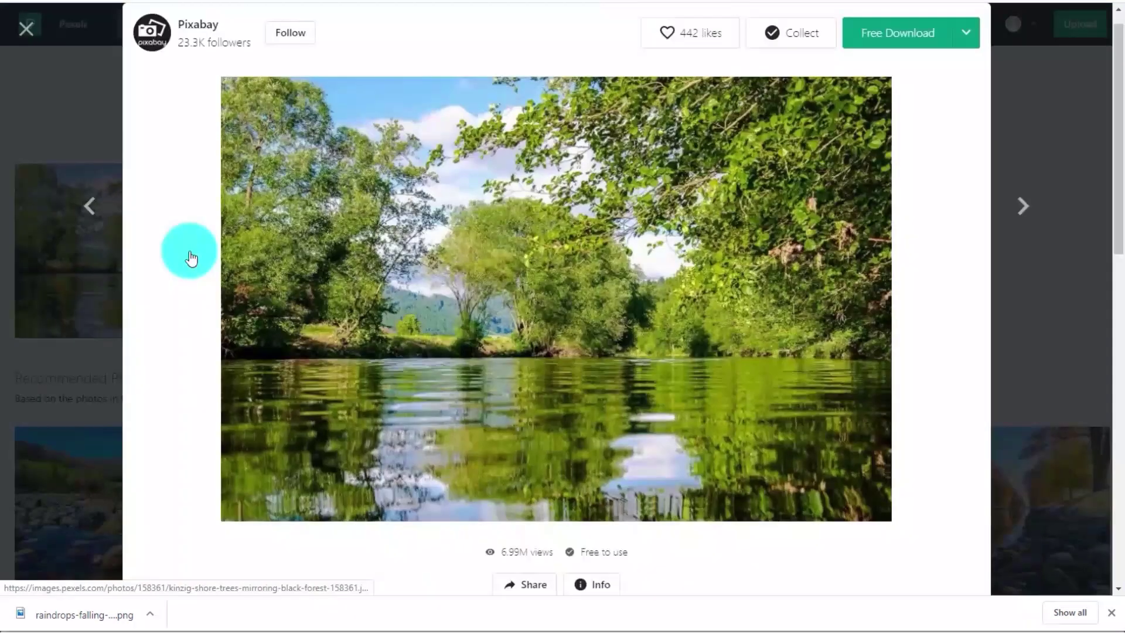
pyautogui.click(967, 34)
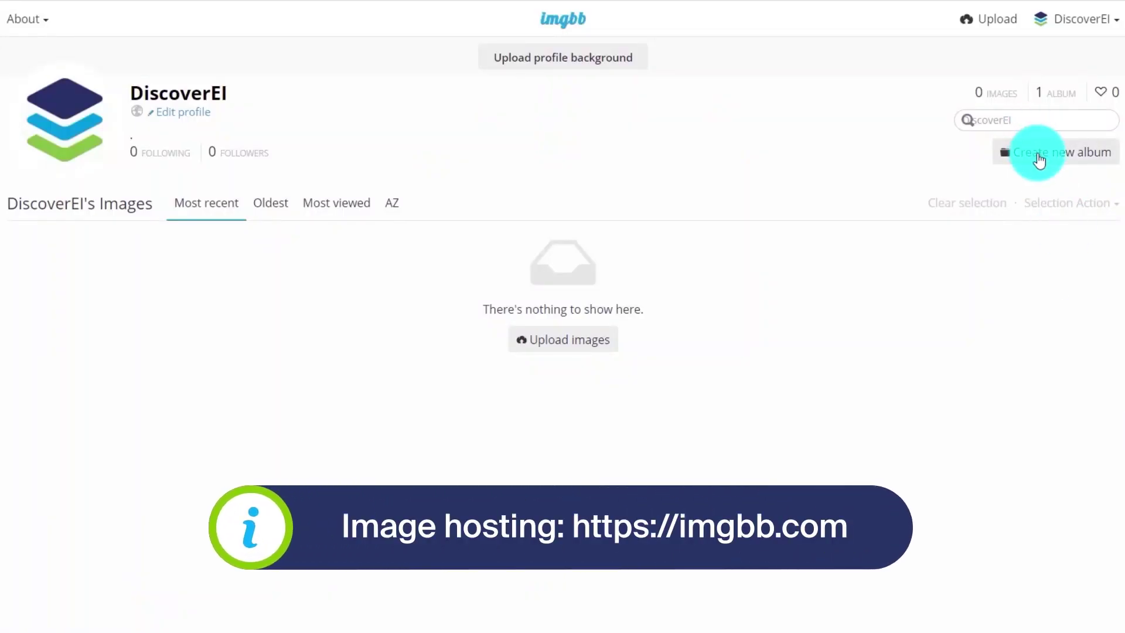
# - Create an imgbb album named 'Waterways' with privacy set to anyone with the link
pyautogui.click(1038, 153)
pyautogui.click(376, 125)
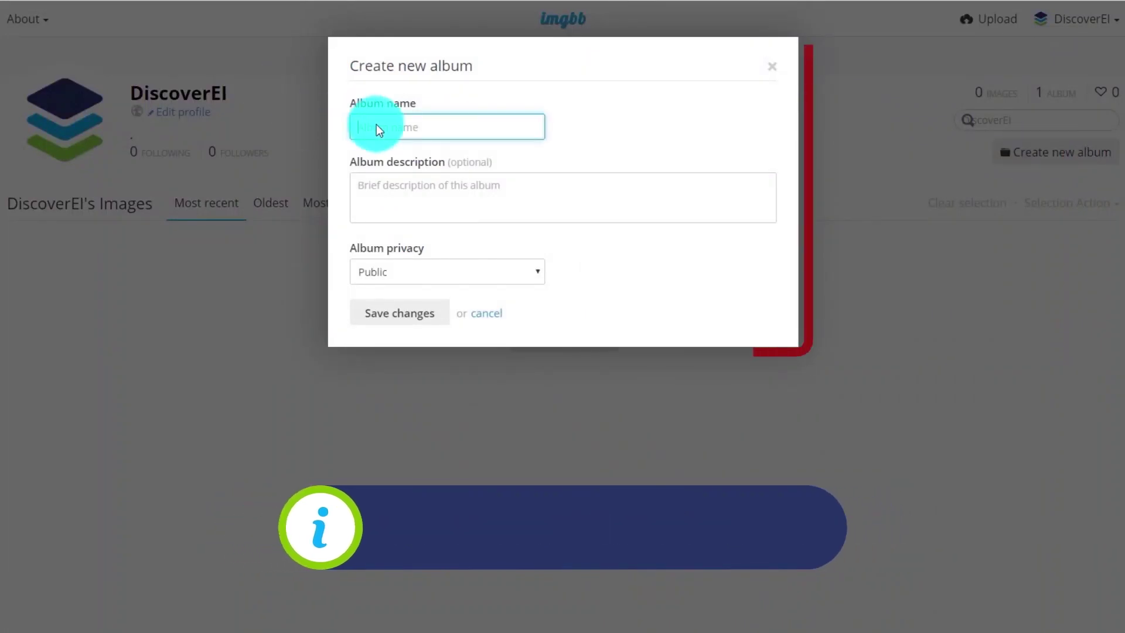
pyautogui.write('Waterways')
pyautogui.click(406, 269)
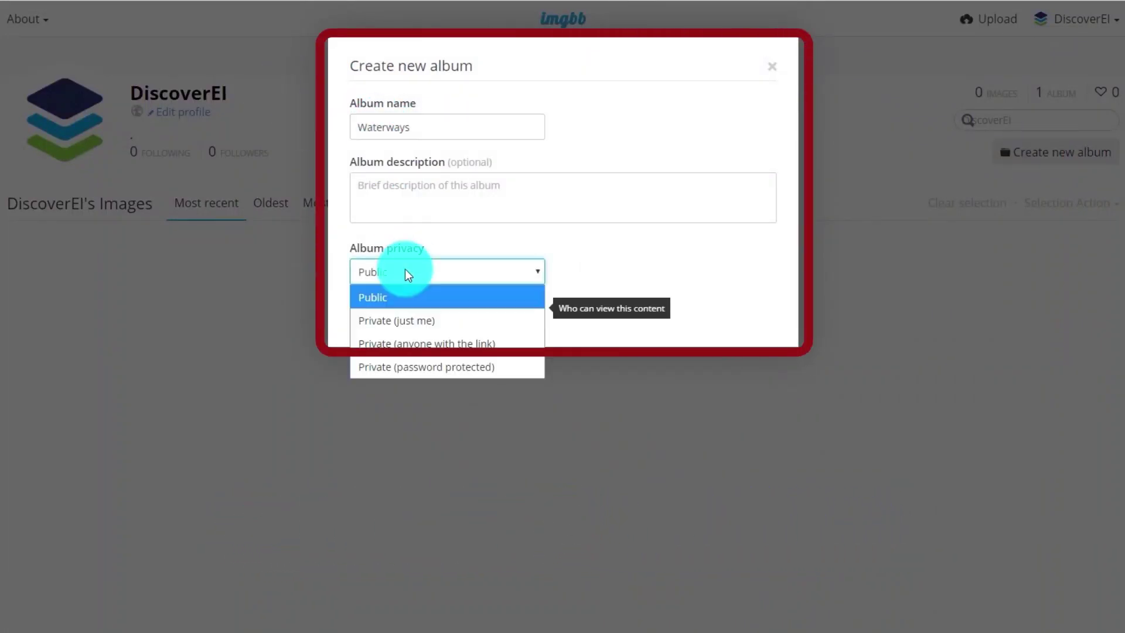
pyautogui.click(414, 343)
pyautogui.click(409, 323)
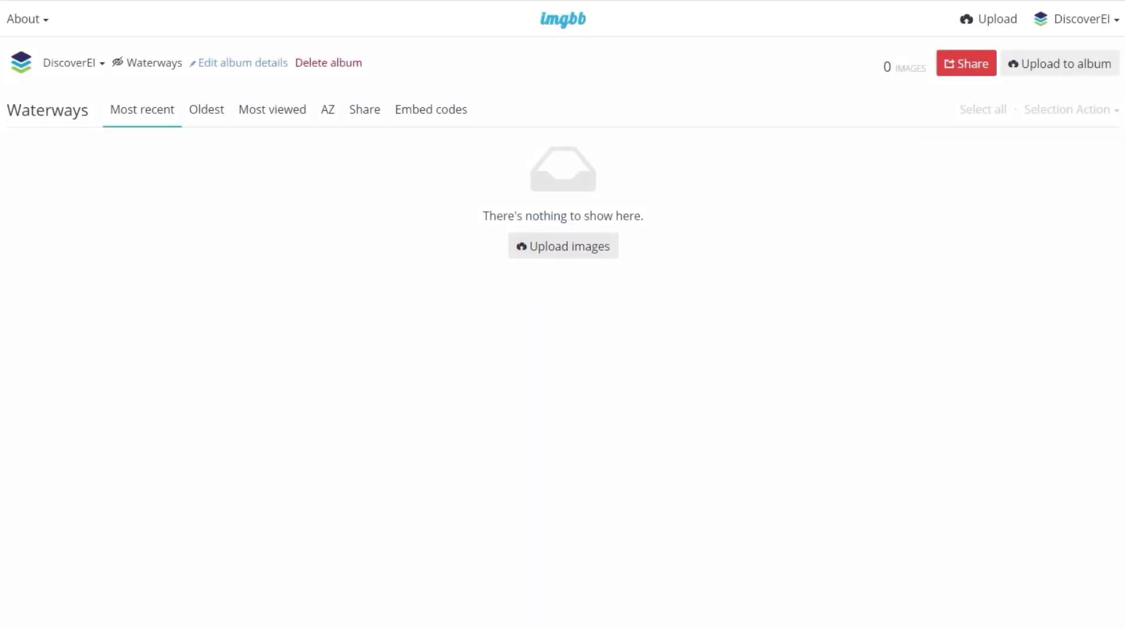
# - Drop all 23 waterway icon and photo files onto the Waterways album and upload them
pyautogui.moveTo(787, 270); pyautogui.dragTo(687, 326)
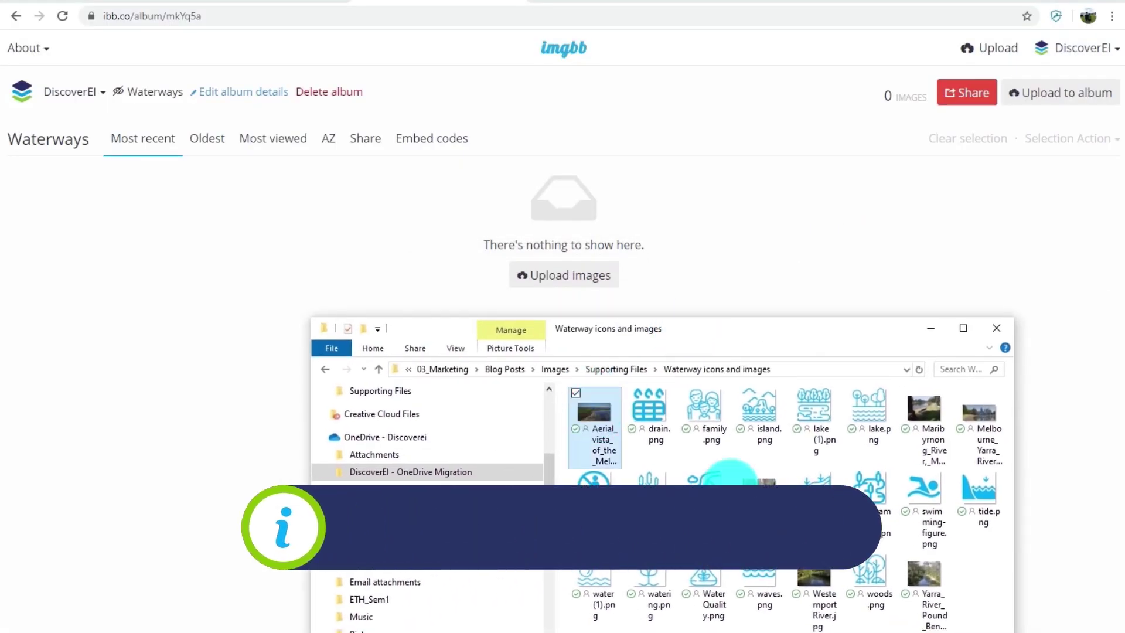
pyautogui.keyDown('shift'); pyautogui.click(924, 580); pyautogui.keyUp('shift')
pyautogui.moveTo(598, 421); pyautogui.dragTo(621, 287)
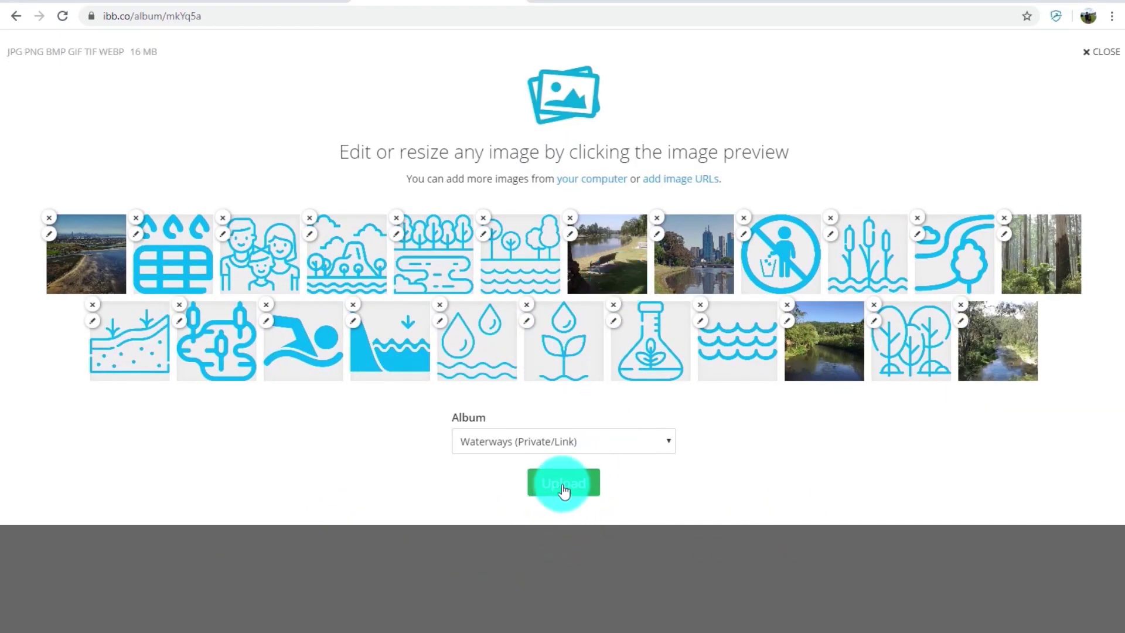
pyautogui.click(564, 490)
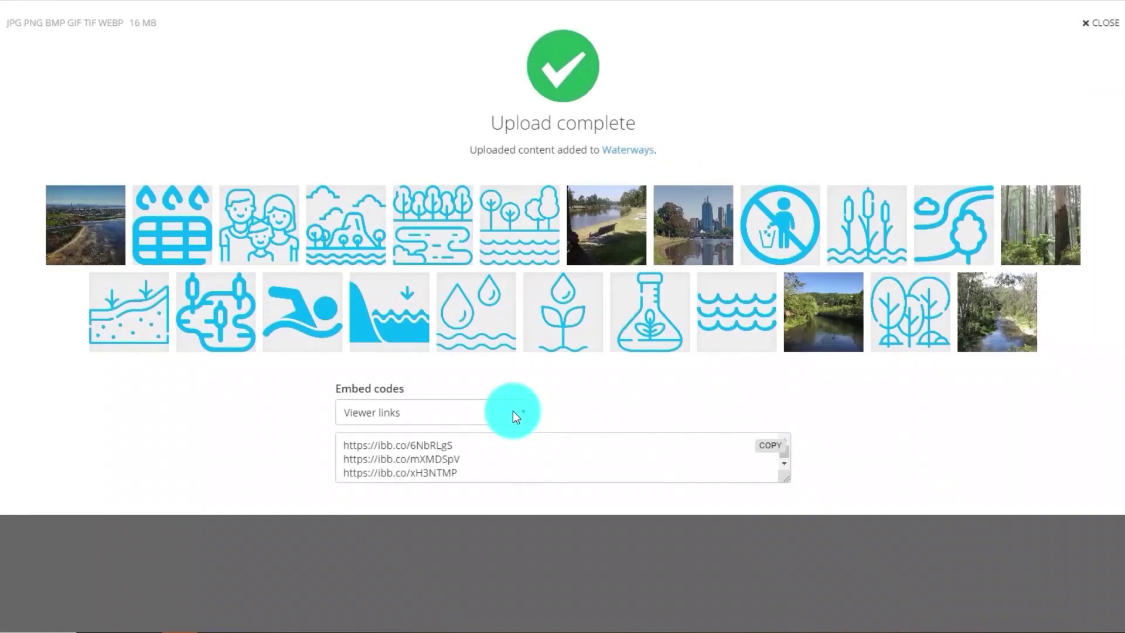
# - Switch the embed codes to Direct links and copy them all
pyautogui.click(516, 411)
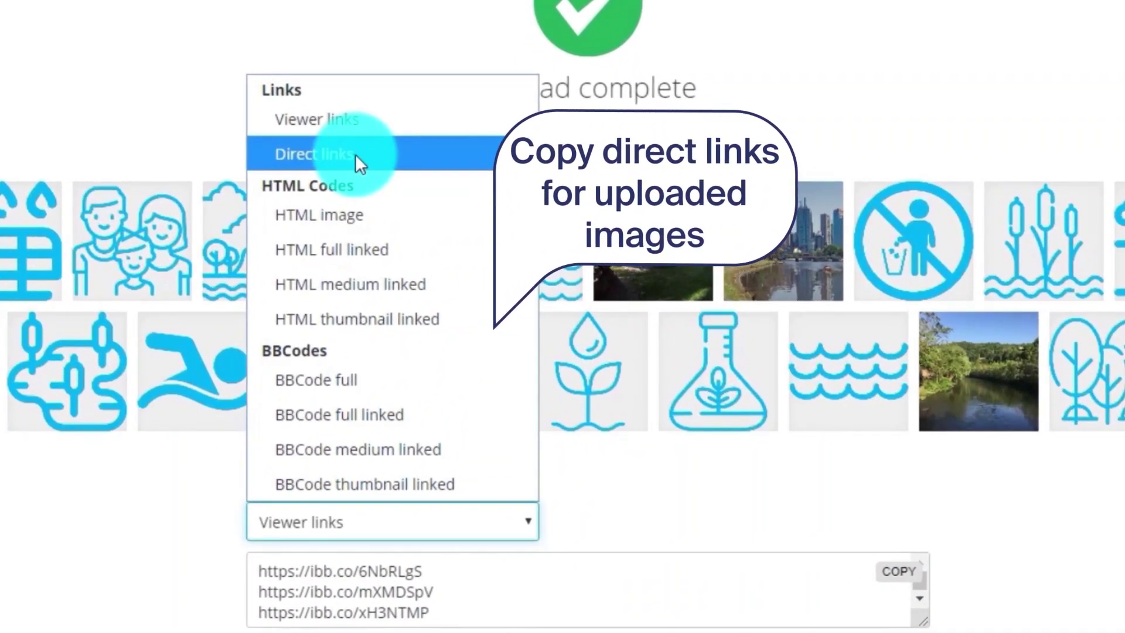
pyautogui.click(355, 154)
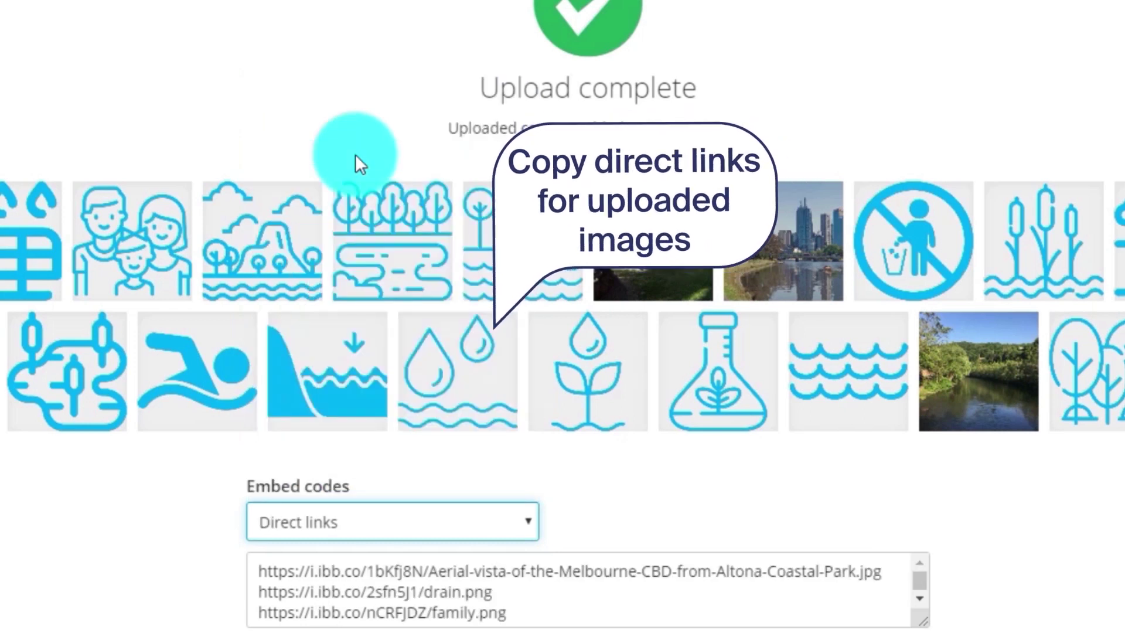
pyautogui.click(902, 580)
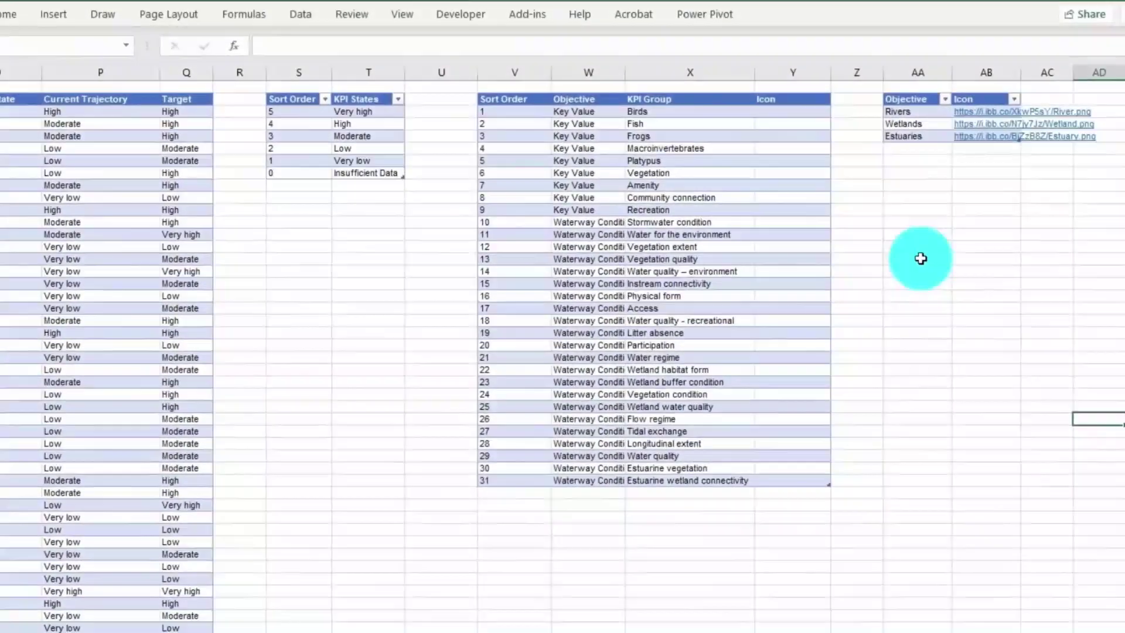
# - Paste the hosted image links into AA14 and copy the family.png link into Y9
pyautogui.click(917, 247)
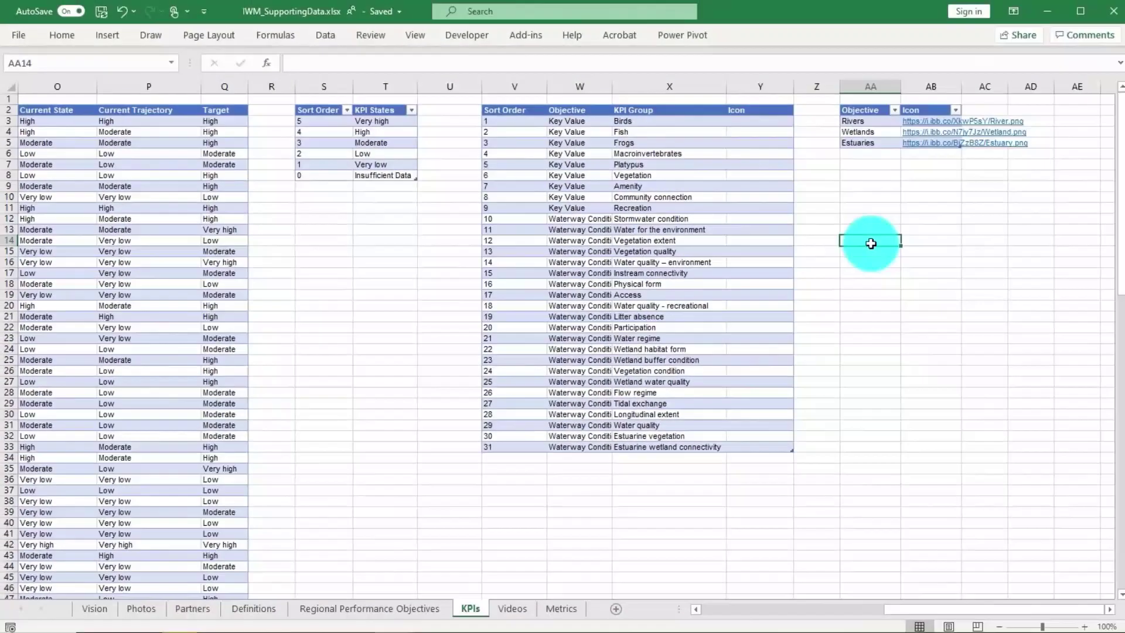
pyautogui.hotkey('ctrl', 'v')
pyautogui.click(868, 250)
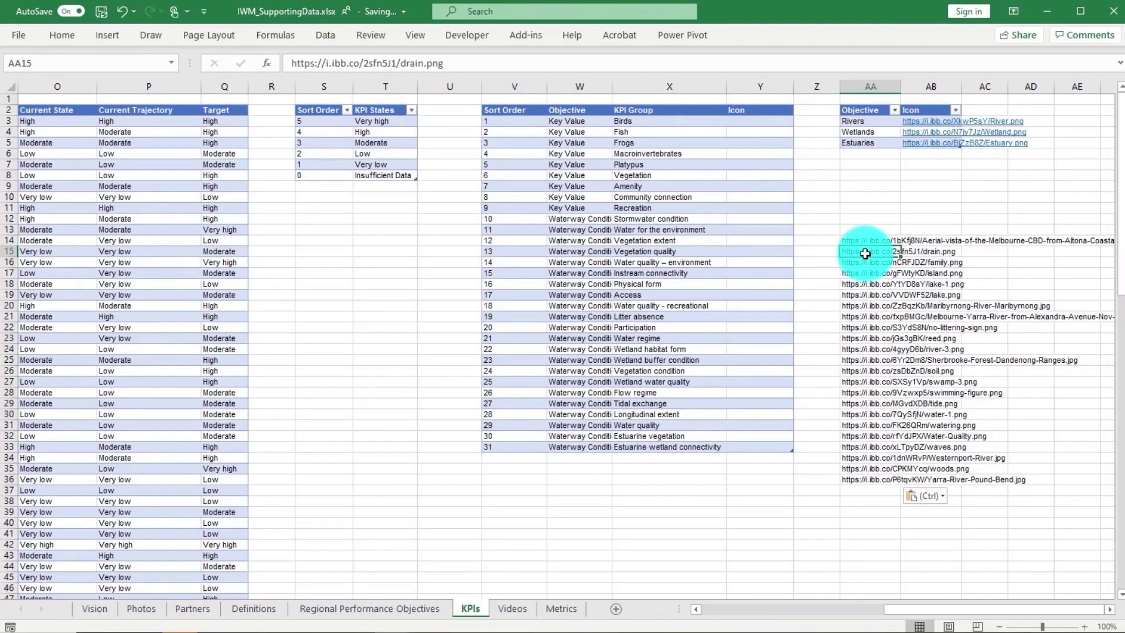
pyautogui.click(861, 261)
pyautogui.hotkey('ctrl', 'c')
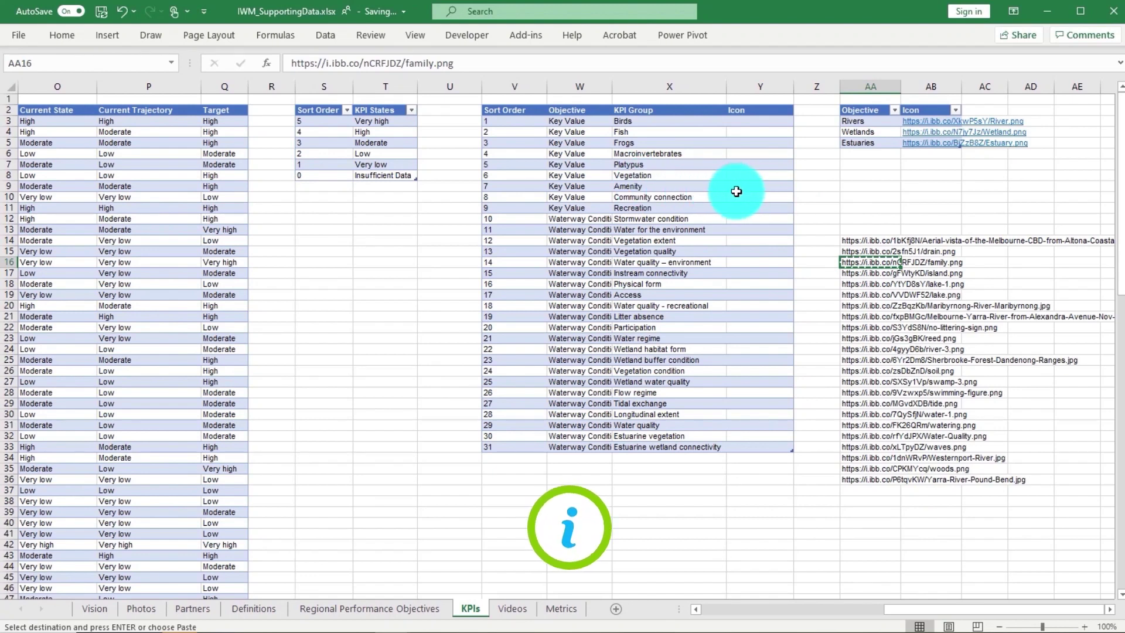
pyautogui.click(734, 188)
pyautogui.hotkey('ctrl', 'v')
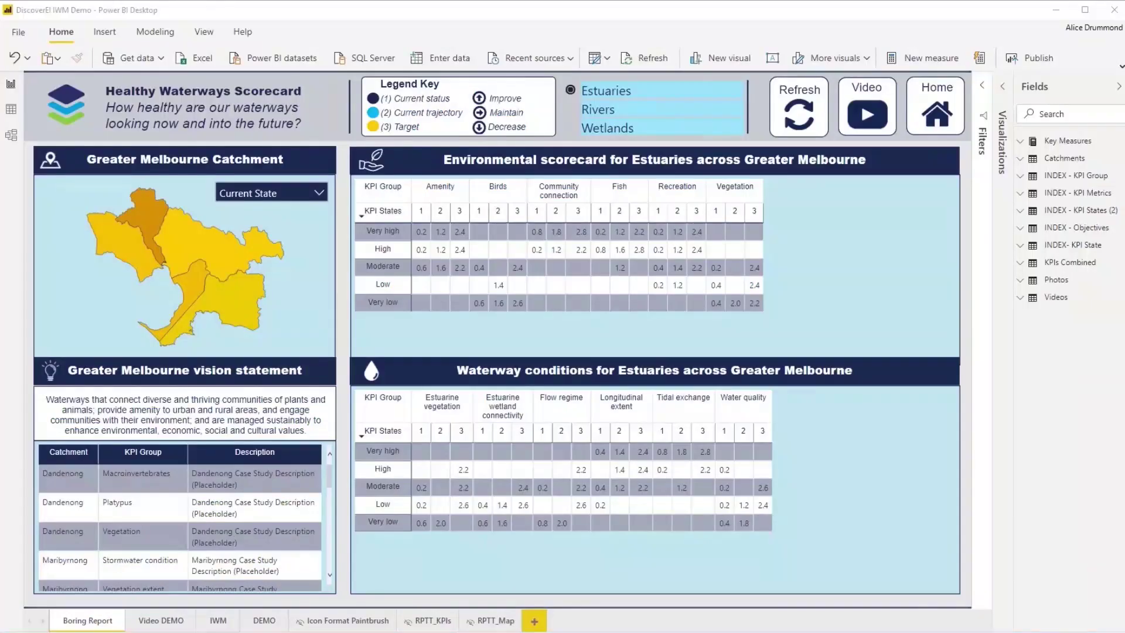
# - Load the Photos1 sheet from IWM_SupportingData.xlsx through Get data > Excel
pyautogui.click(168, 56)
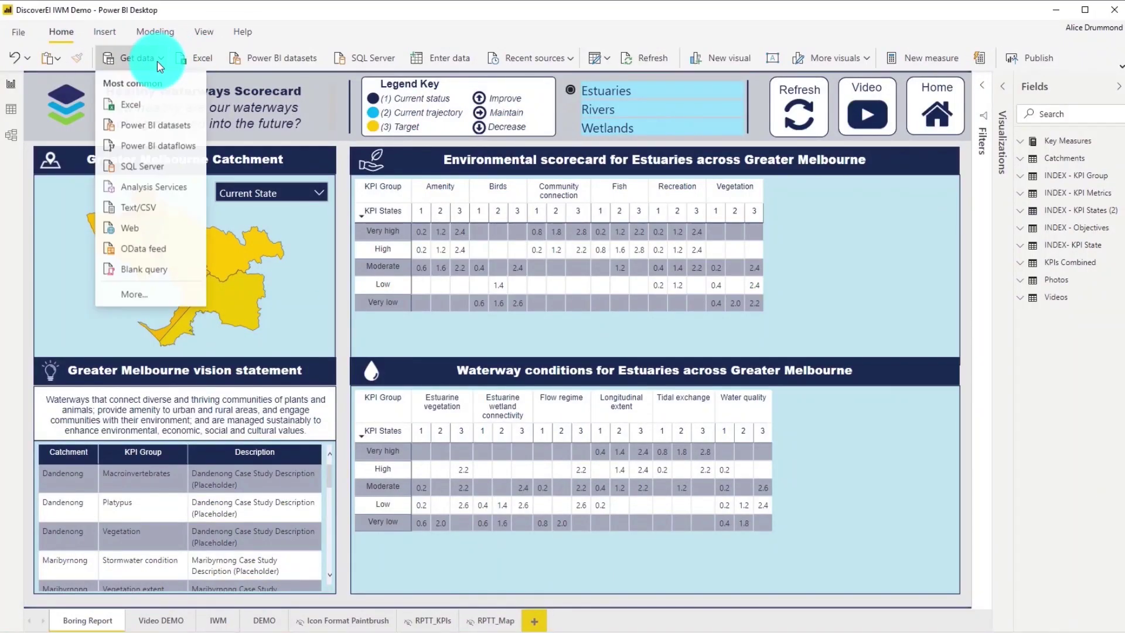
pyautogui.click(134, 107)
pyautogui.click(156, 100)
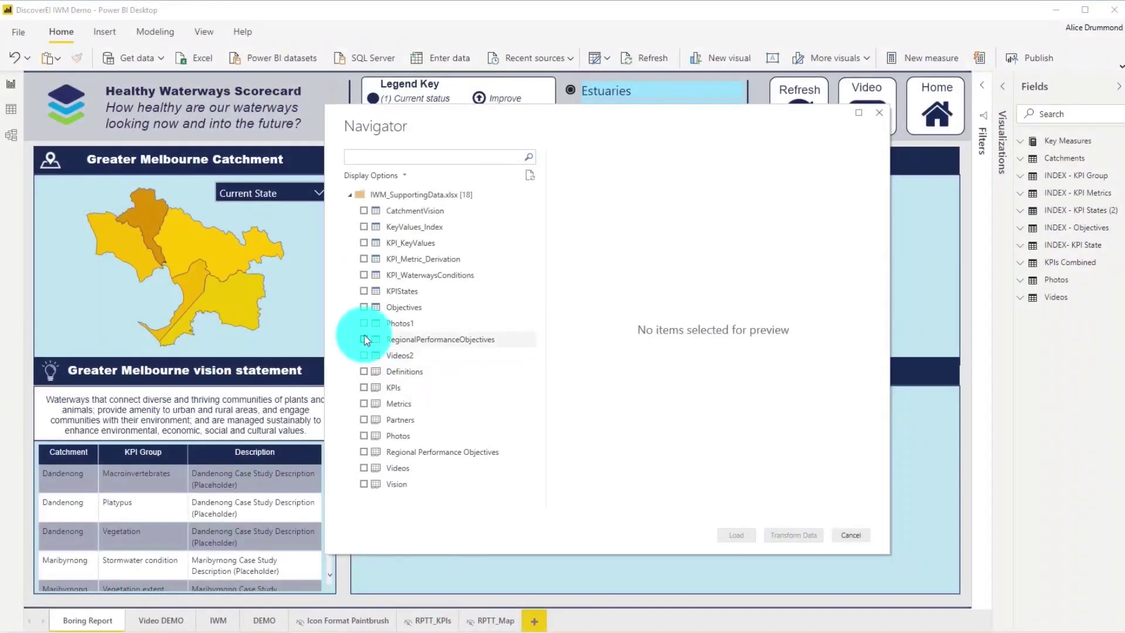
pyautogui.click(363, 323)
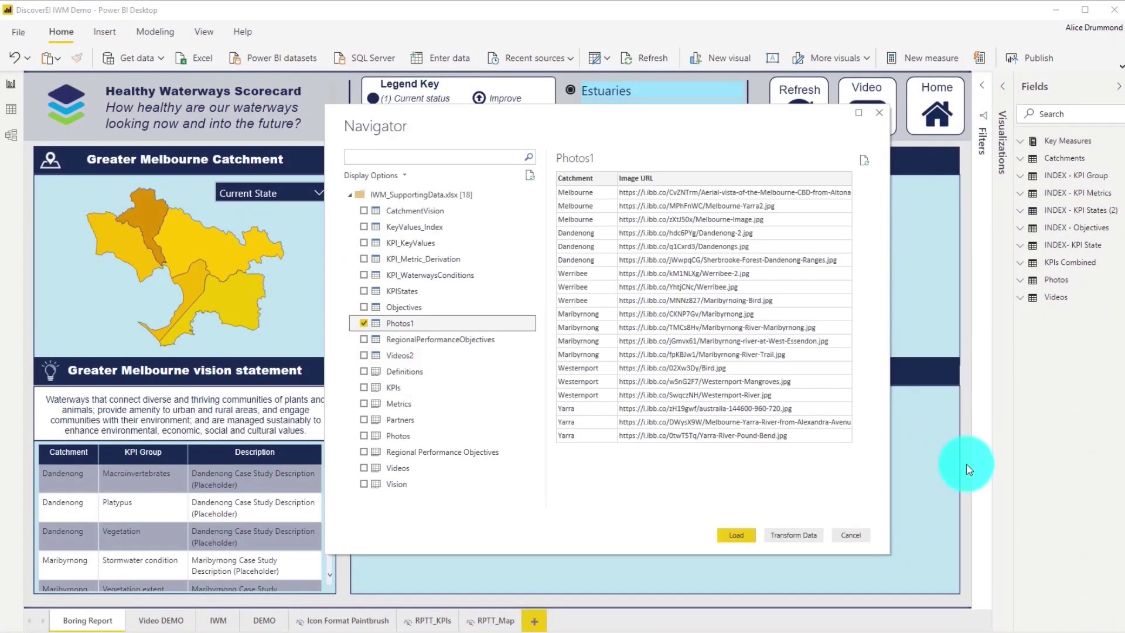
pyautogui.click(812, 534)
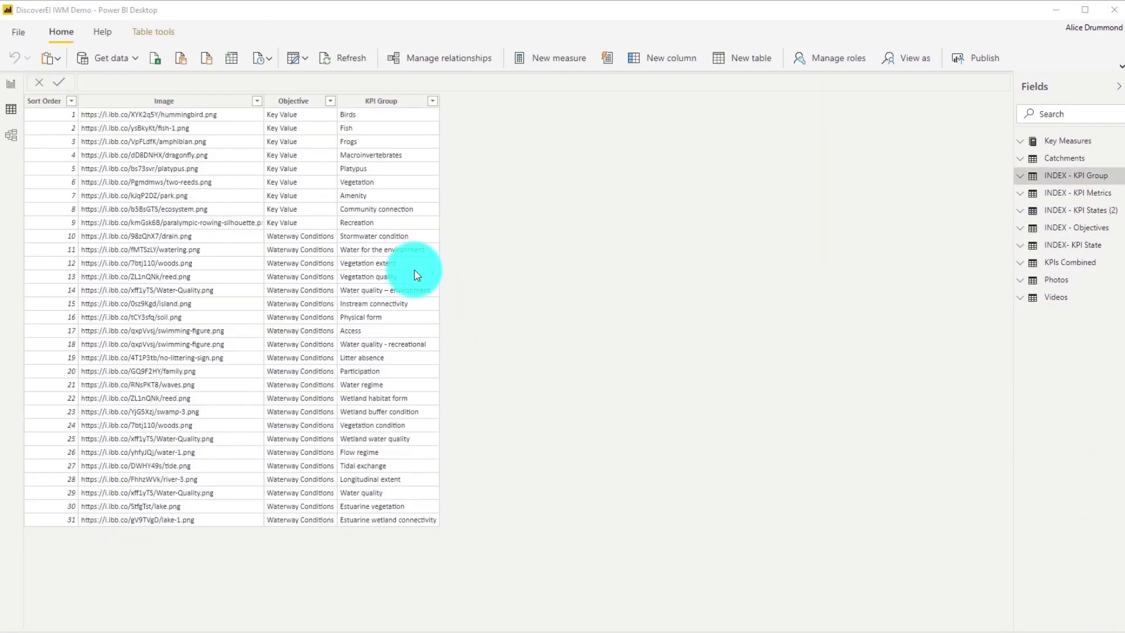
# - Set the Image column's data category to Image URL in Column tools
pyautogui.click(191, 104)
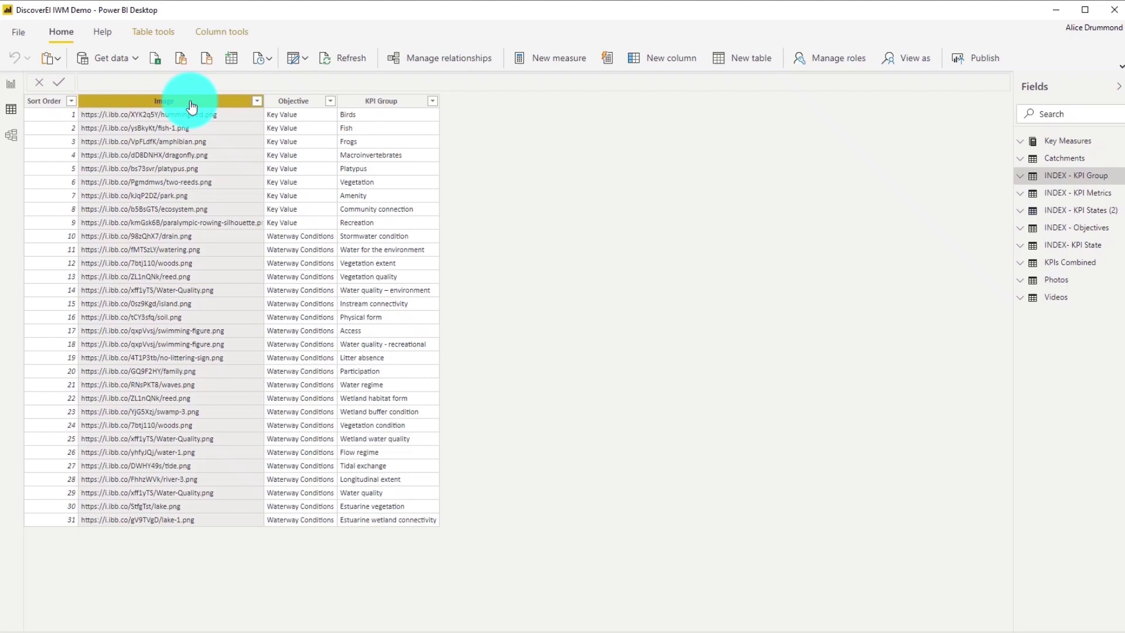
pyautogui.click(223, 33)
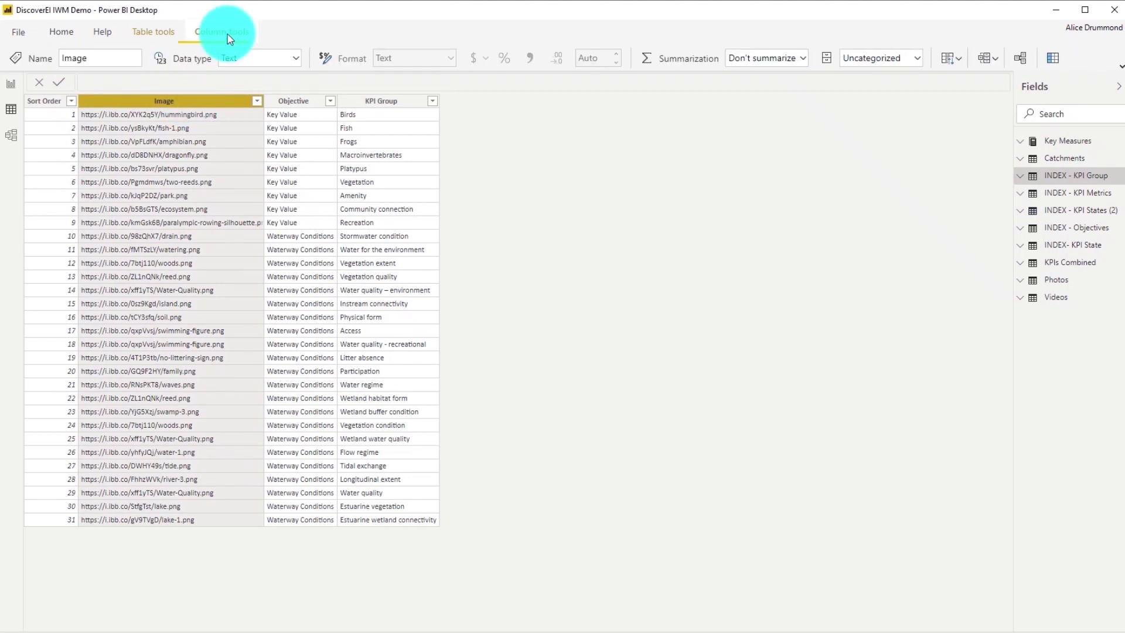
pyautogui.click(914, 59)
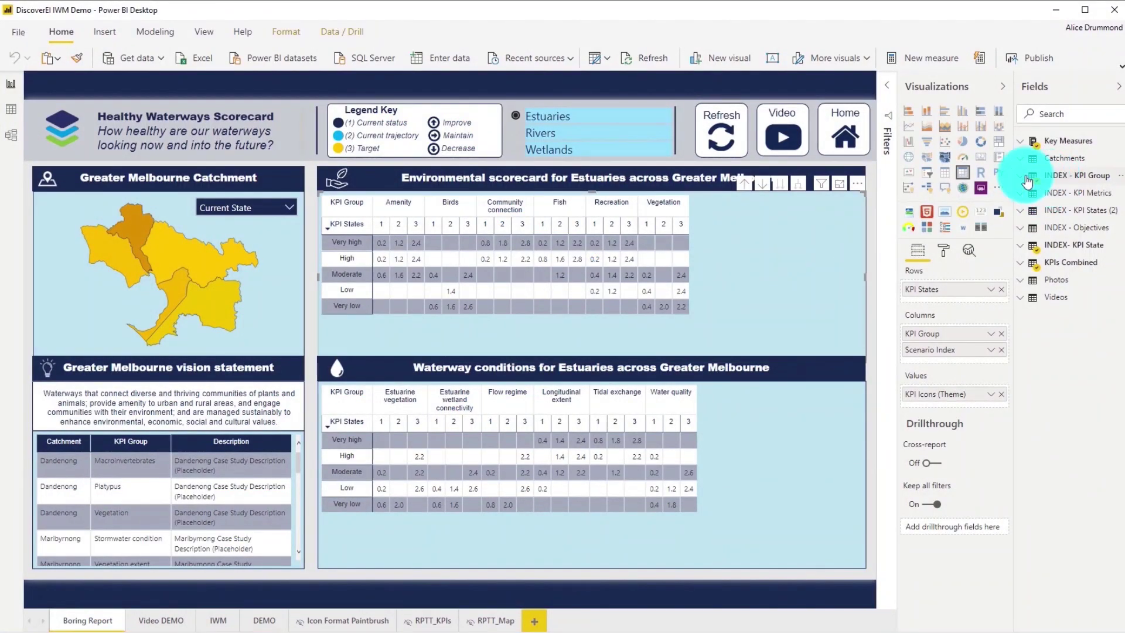
# - Add the INDEX - KPI Group Image field to the Columns of the upper and lower matrices
pyautogui.click(1027, 182)
pyautogui.moveTo(1075, 200); pyautogui.dragTo(981, 344)
pyautogui.click(818, 405)
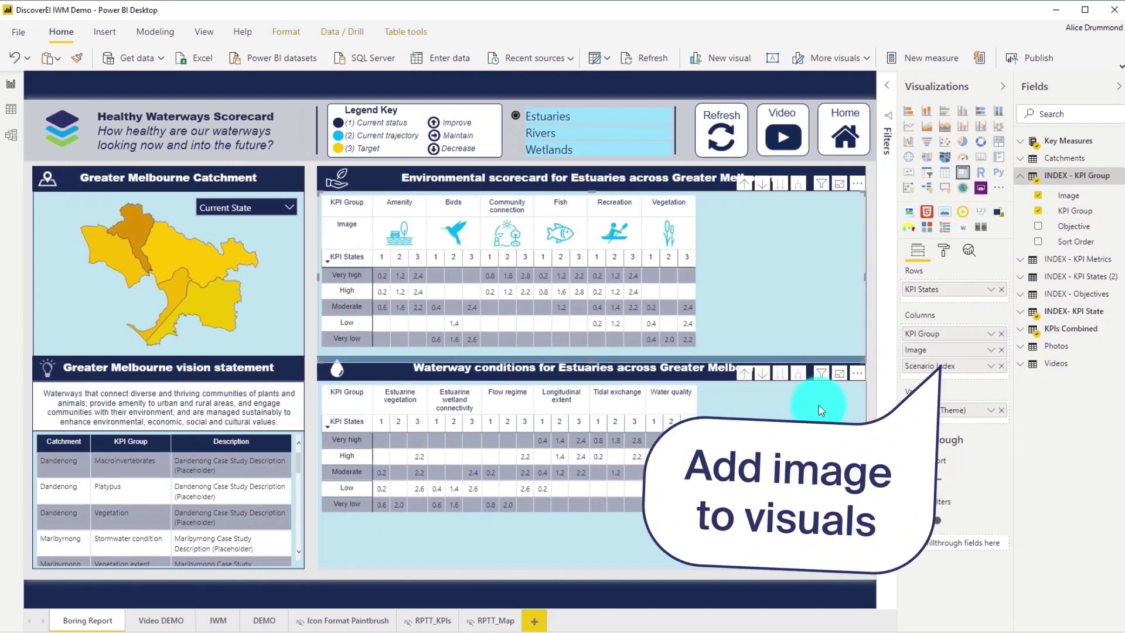
pyautogui.moveTo(1069, 202); pyautogui.dragTo(1025, 351)
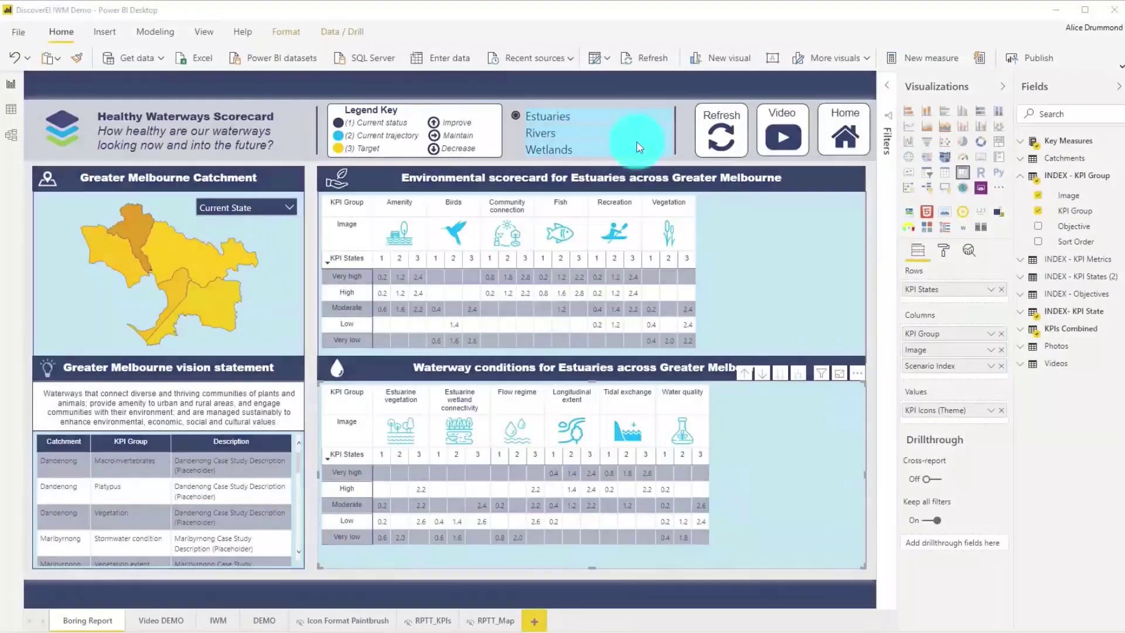
# - Convert the Estuaries/Rivers/Wetlands slicer to a ChicletSlicer using the Icon field as images
pyautogui.click(581, 110)
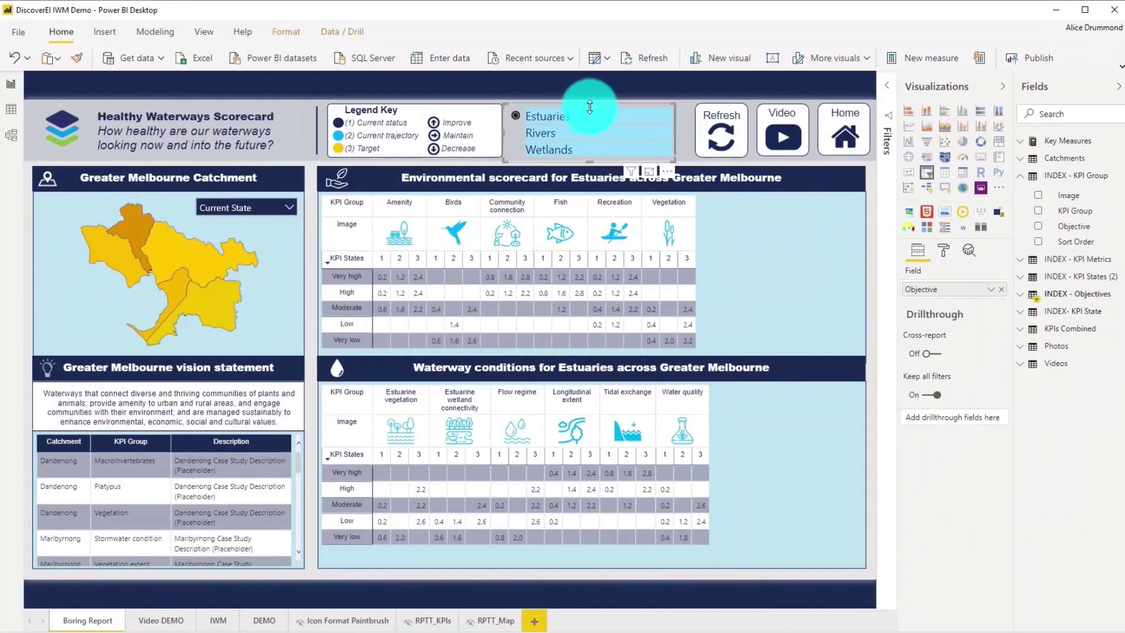
pyautogui.click(929, 229)
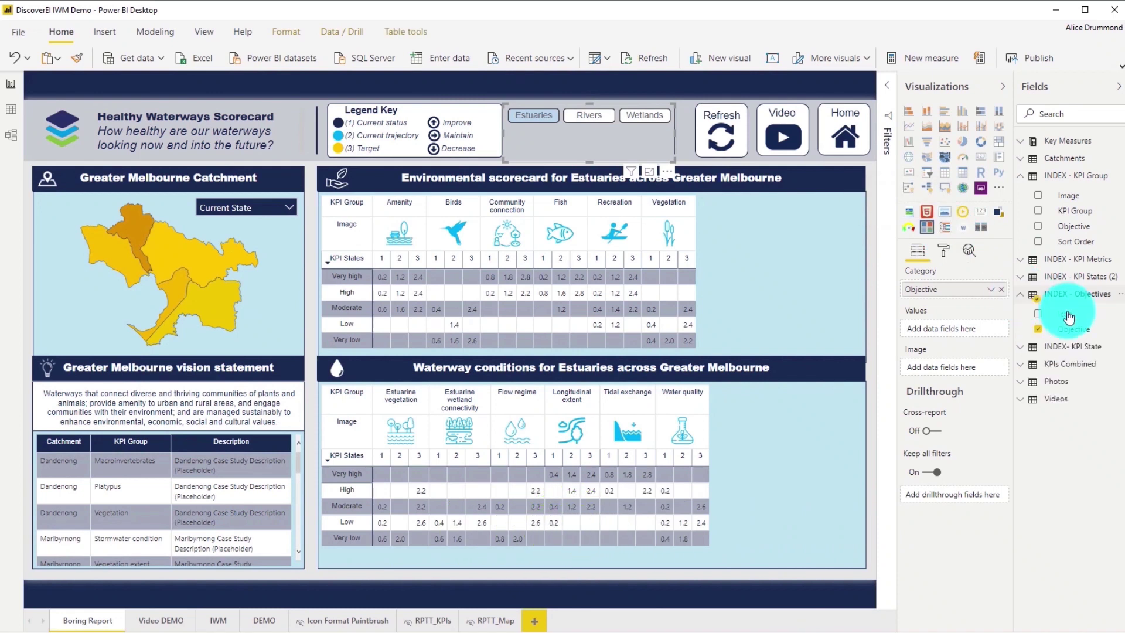
pyautogui.moveTo(962, 367); pyautogui.dragTo(963, 367)
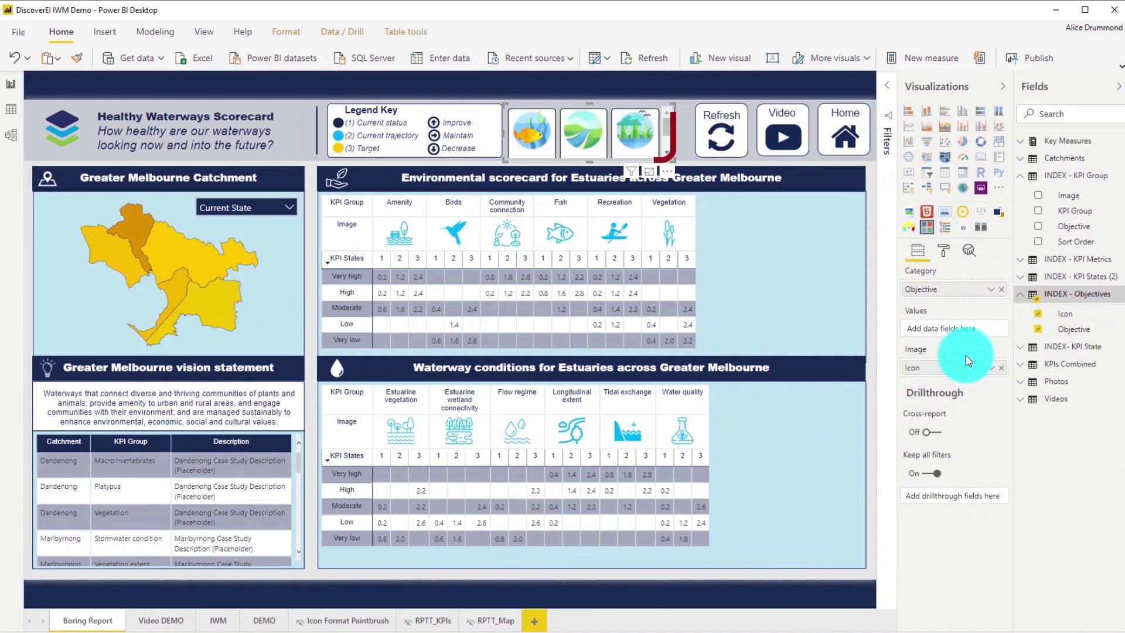
# - Set the chiclet height to 80 in the slicer's Chiclets format settings
pyautogui.click(944, 253)
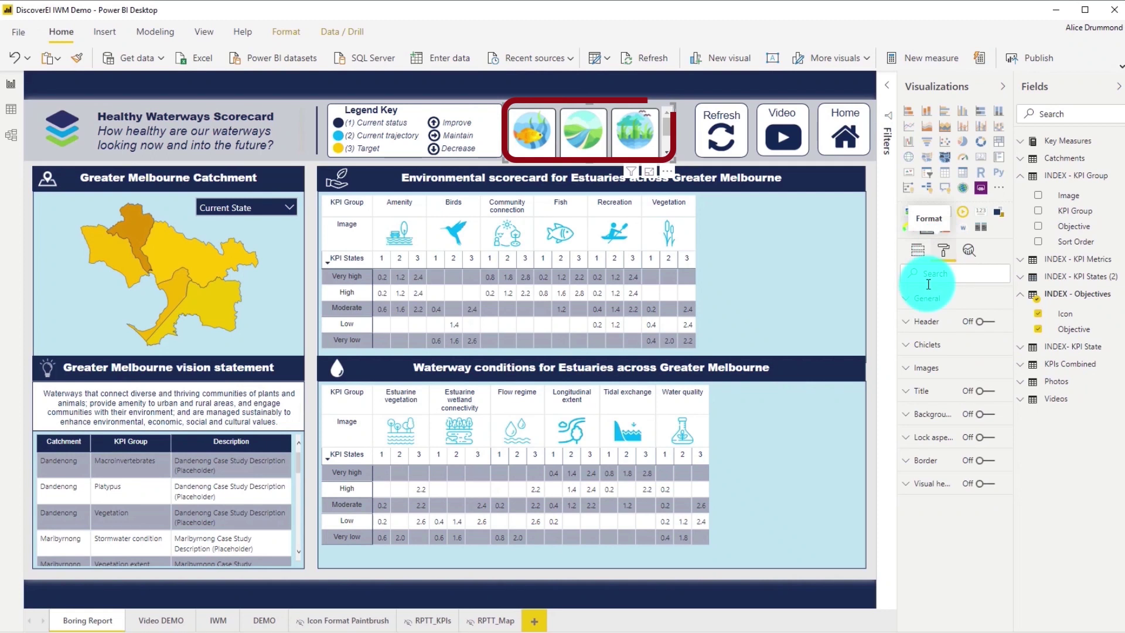
pyautogui.click(930, 345)
pyautogui.click(927, 423)
pyautogui.write('8')
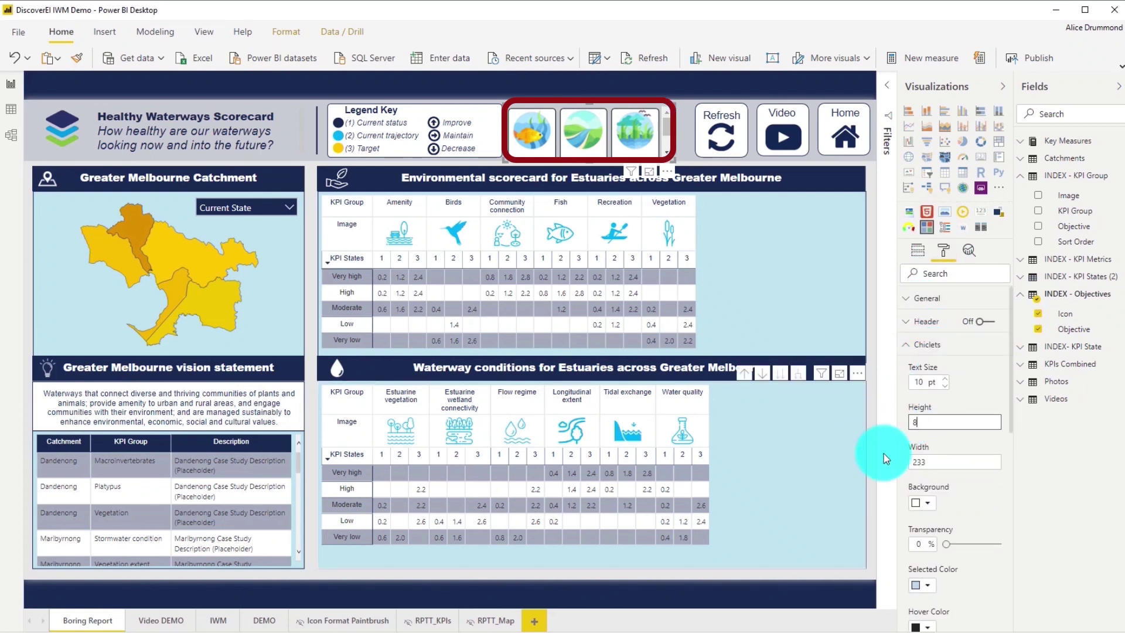
pyautogui.write('0')
pyautogui.click(905, 465)
pyautogui.write('80')
pyautogui.click(918, 346)
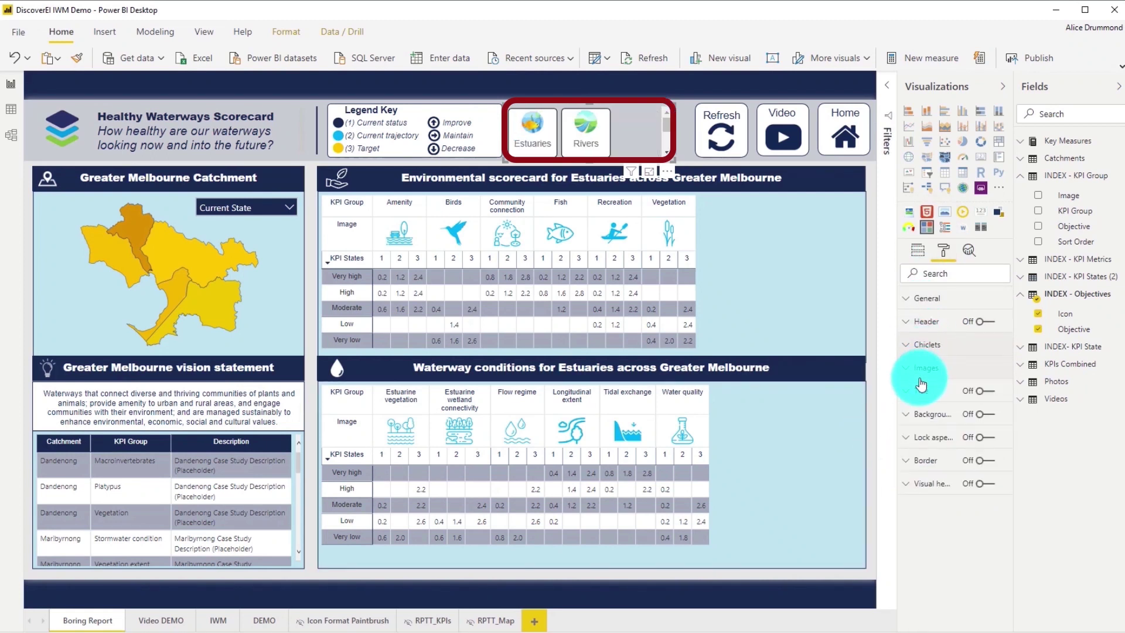
pyautogui.click(928, 368)
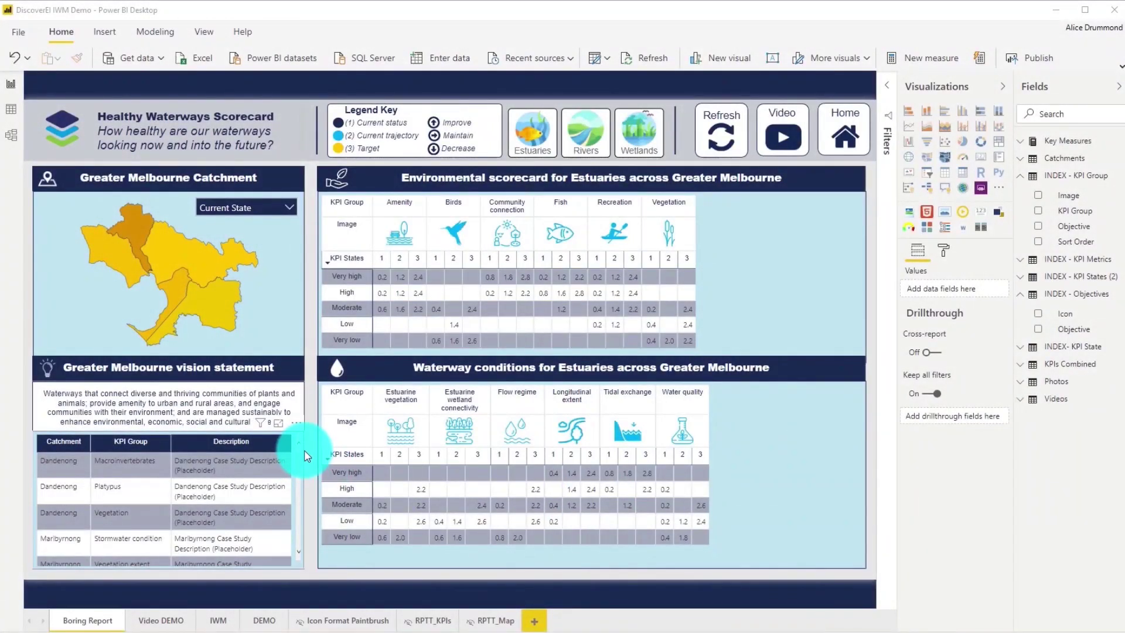
# - Convert the catchment table to a Card Browser with Image URL as title photo and Icon as badge
pyautogui.click(303, 456)
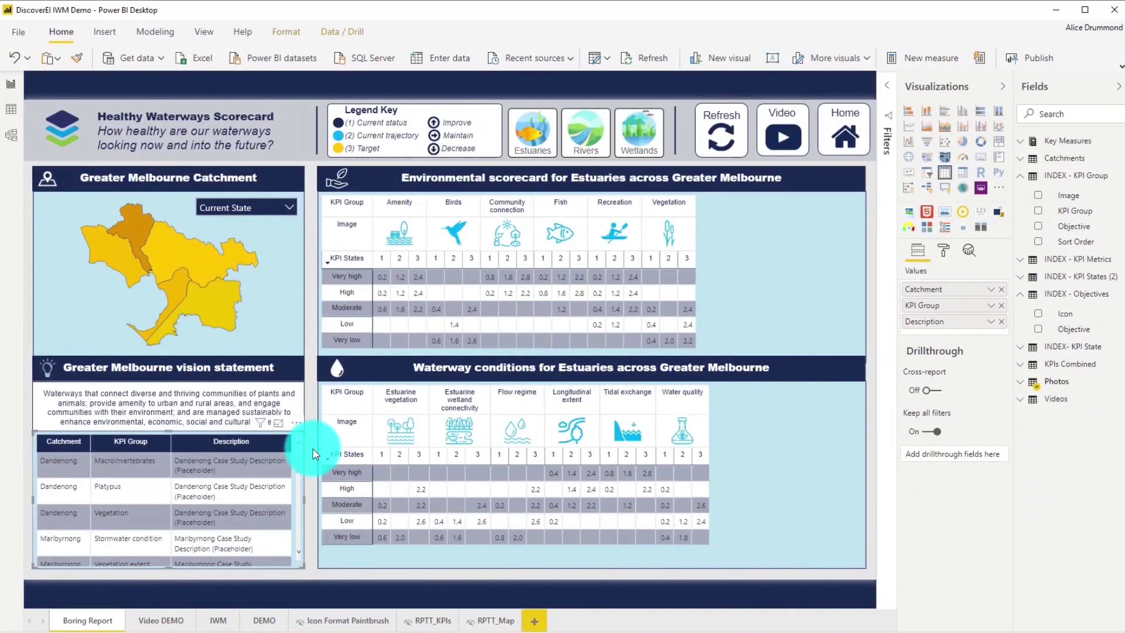
pyautogui.click(979, 229)
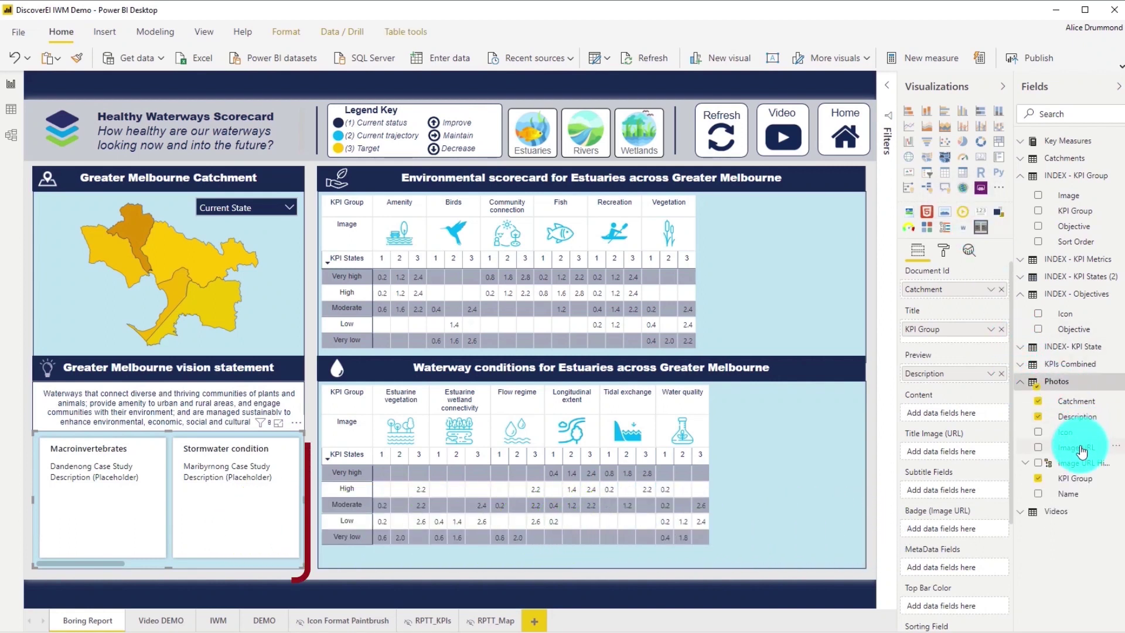
pyautogui.moveTo(1081, 451); pyautogui.dragTo(959, 456)
pyautogui.moveTo(989, 498); pyautogui.dragTo(956, 544)
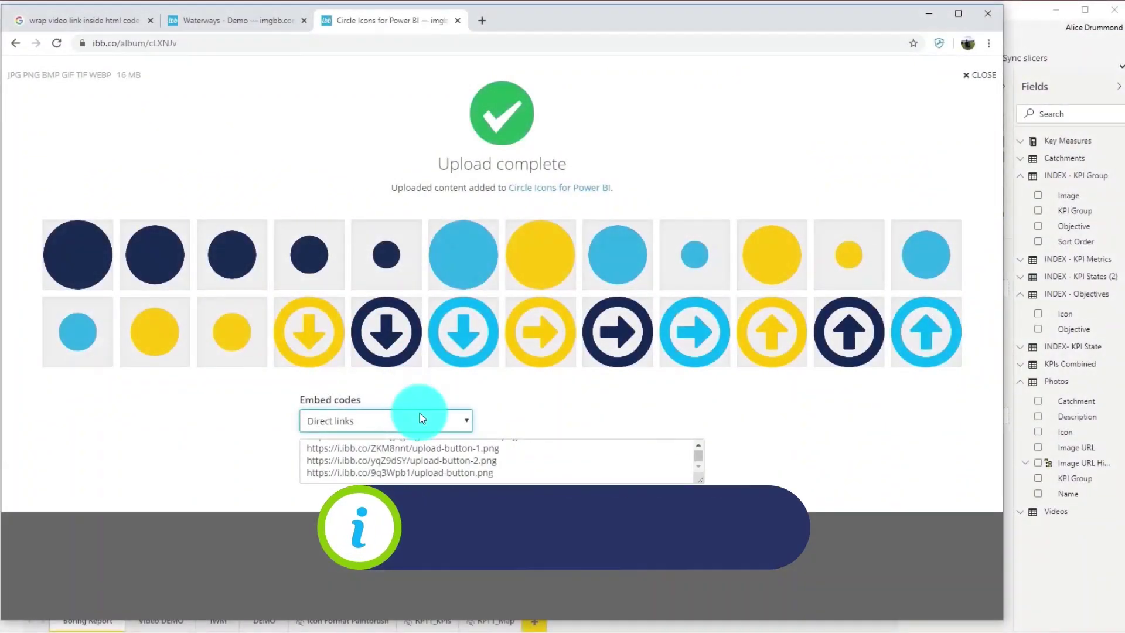
# - Show DiscoverEI_Colours_Icons.json in a resized Notepad window and review its icon URLs down to Yellow_Right
pyautogui.moveTo(587, 630)
pyautogui.click(618, 618)
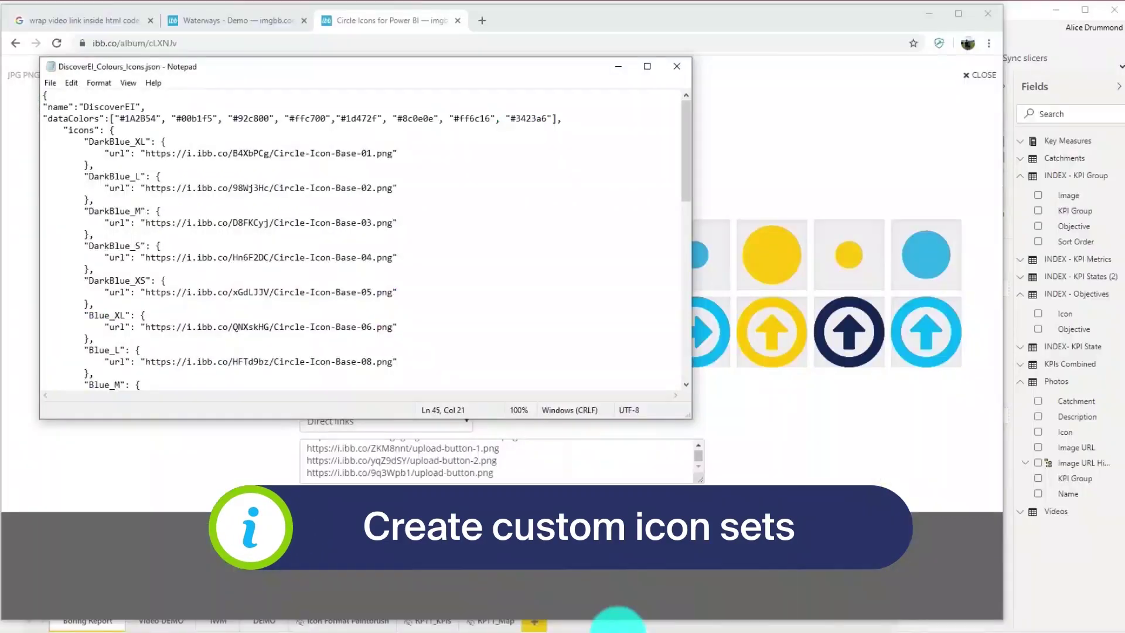
pyautogui.moveTo(689, 417); pyautogui.dragTo(539, 320)
pyautogui.scroll(-13, 302, 267)
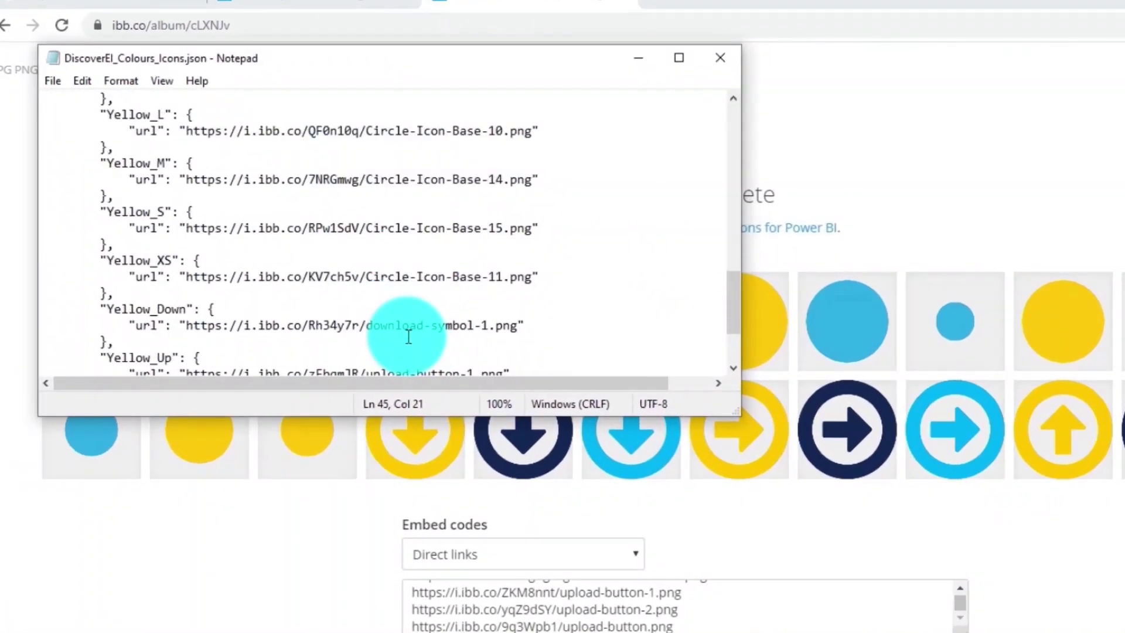
pyautogui.scroll(-1, 407, 343)
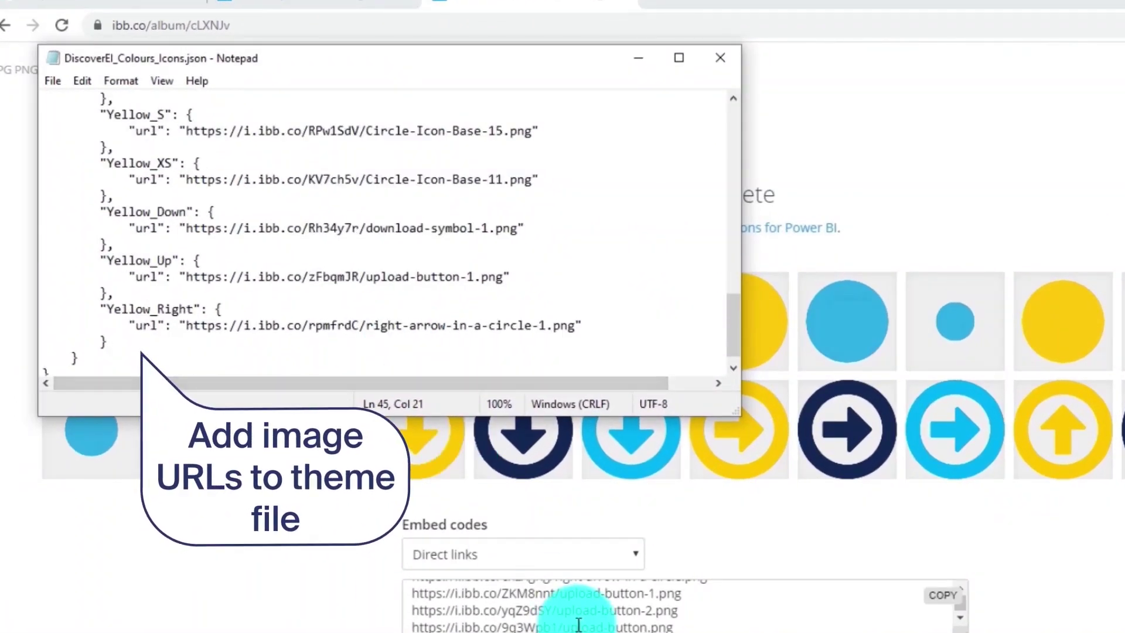
pyautogui.scroll(5, 578, 624)
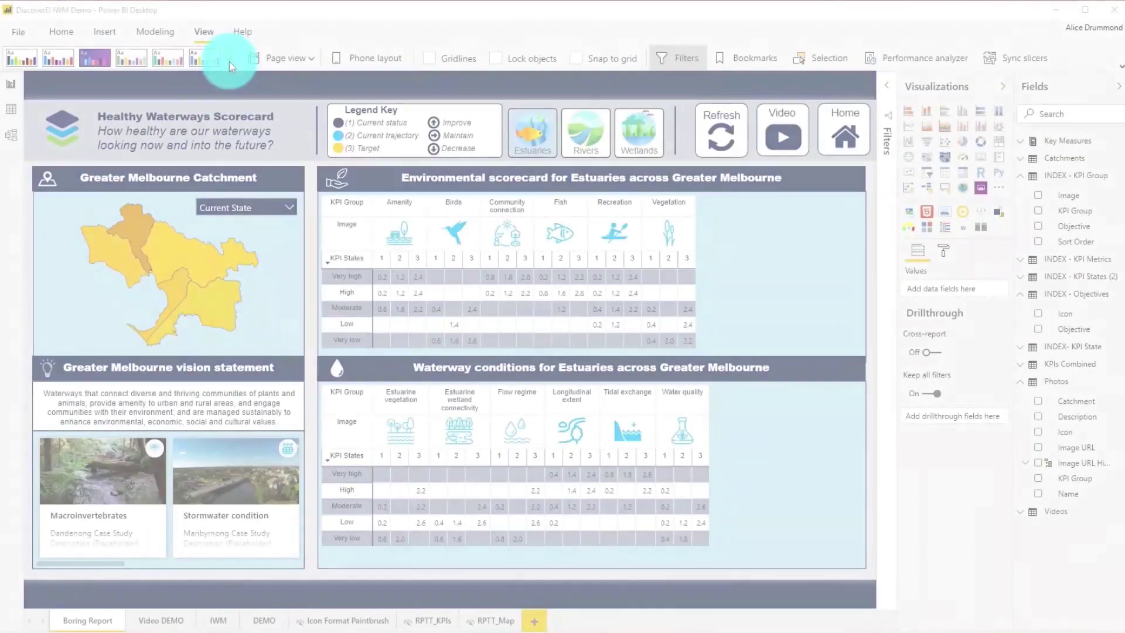
# - Import the DiscoverEI_Colours_Icons.json theme via Browse for themes and dismiss the confirmation
pyautogui.click(230, 61)
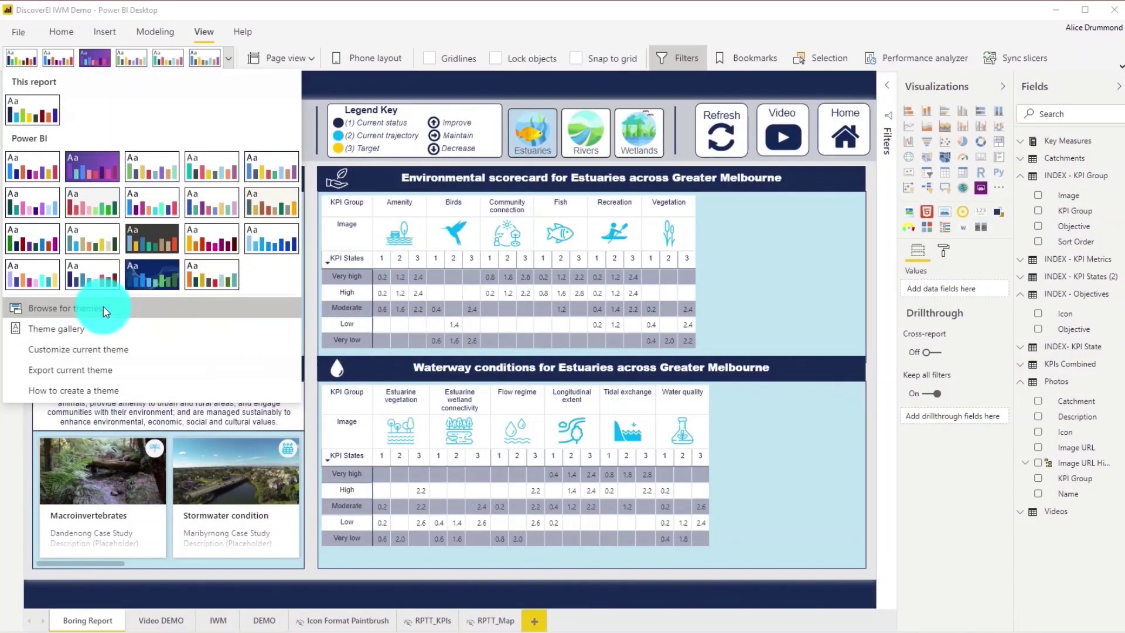
pyautogui.click(103, 309)
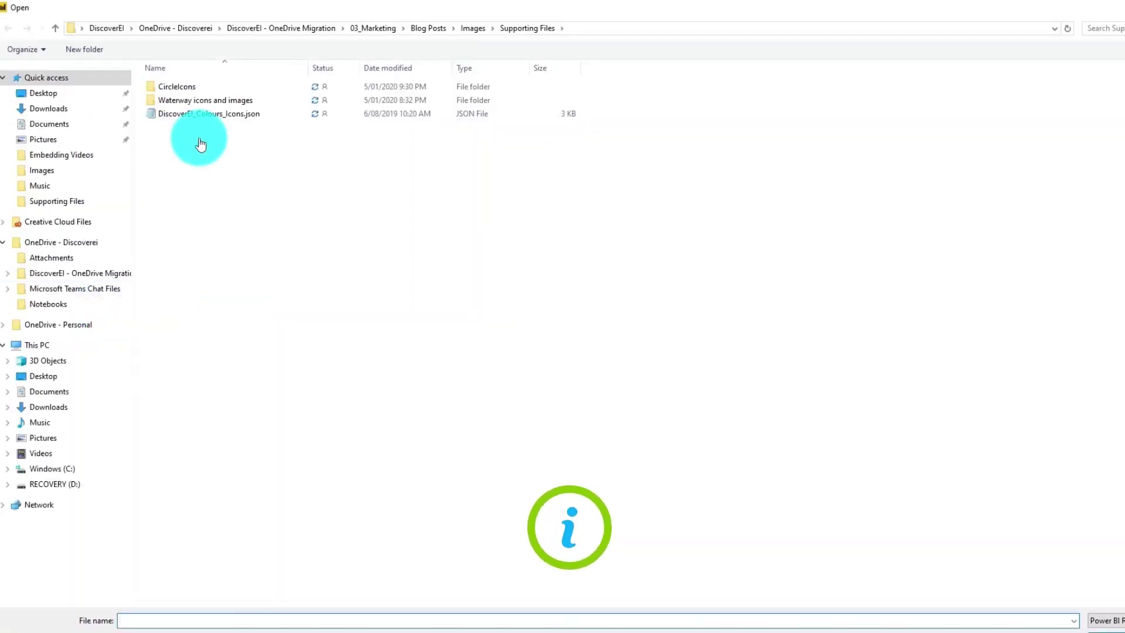
pyautogui.click(202, 114)
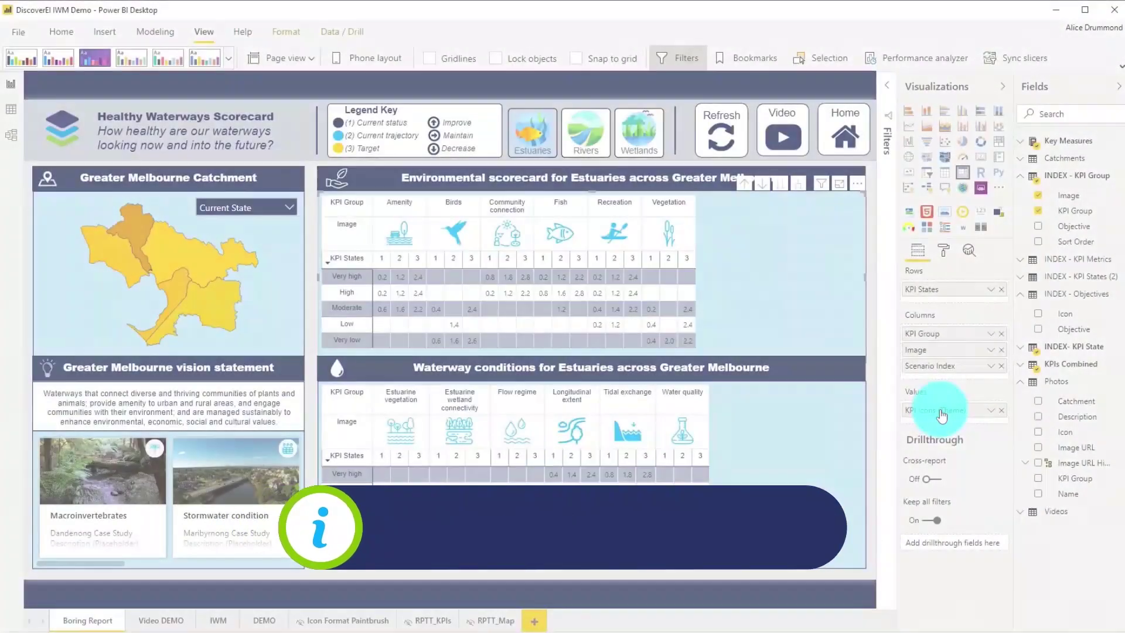
# - Give KPI Icons (Theme) conditional-format icons: Icon only, Middle alignment, custom circle icon rules
pyautogui.rightClick(942, 415)
pyautogui.moveTo(944, 470)
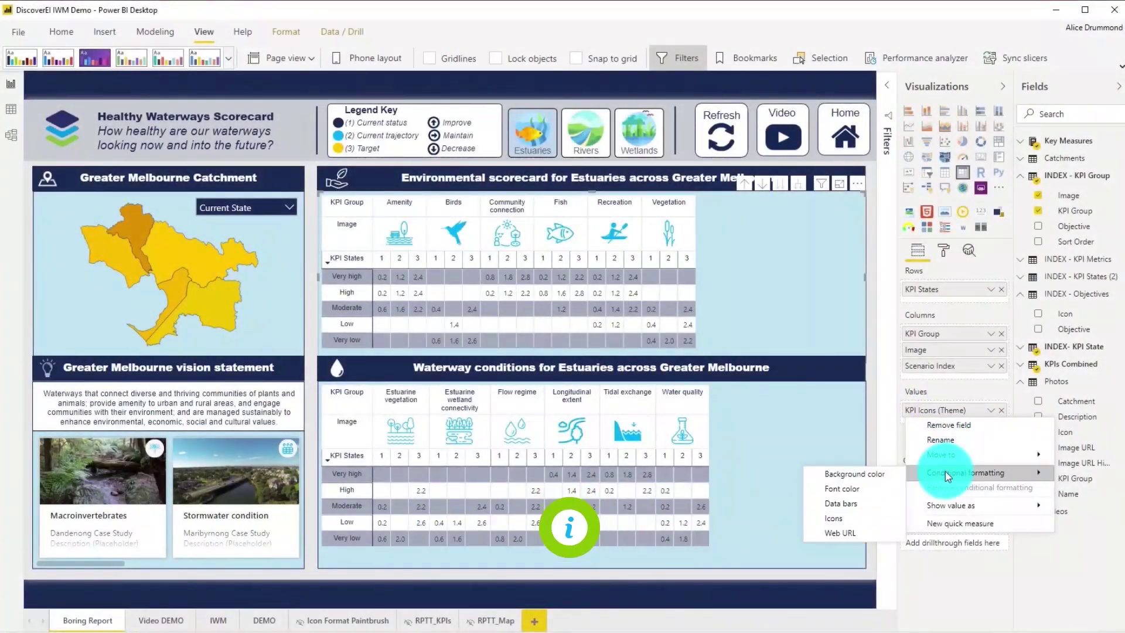
pyautogui.click(859, 522)
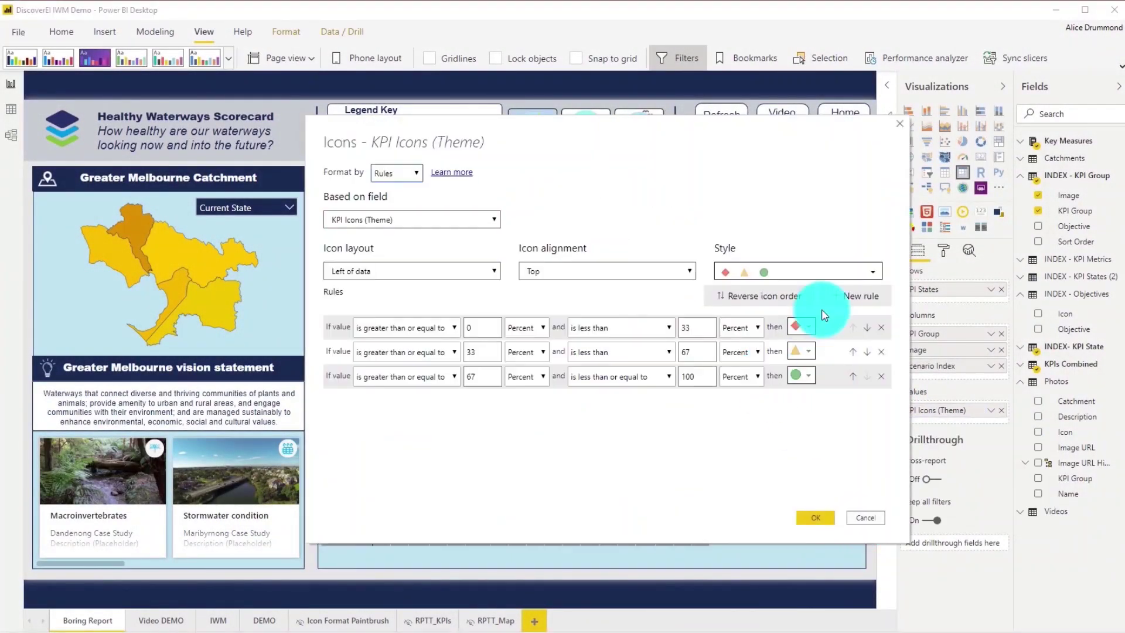
pyautogui.click(810, 328)
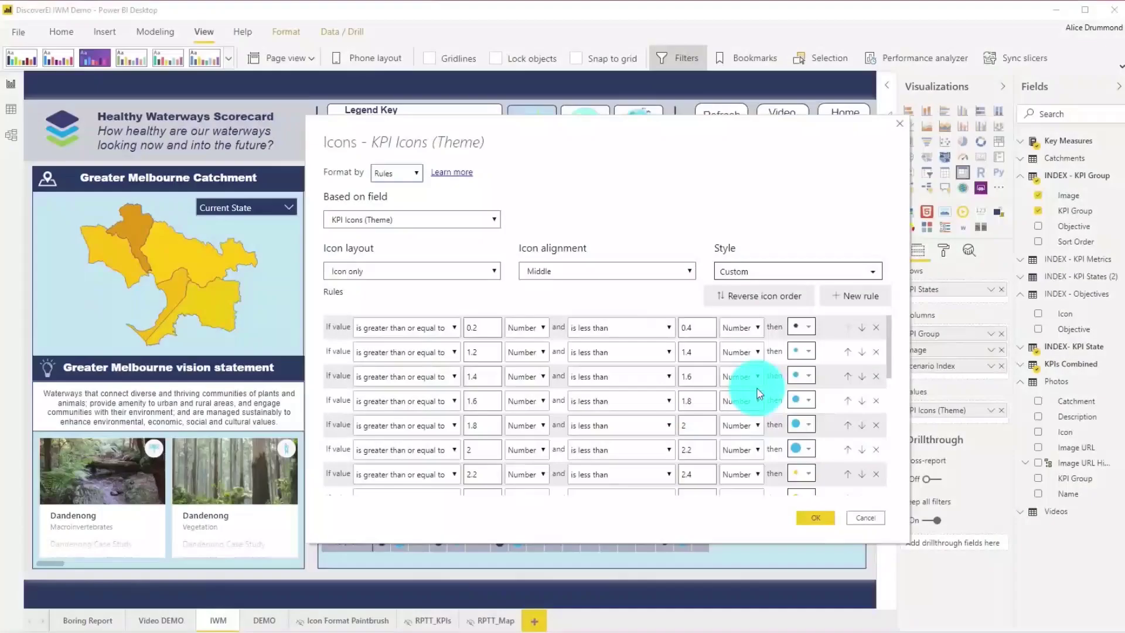
pyautogui.scroll(3, 785, 381)
pyautogui.scroll(-2, 785, 391)
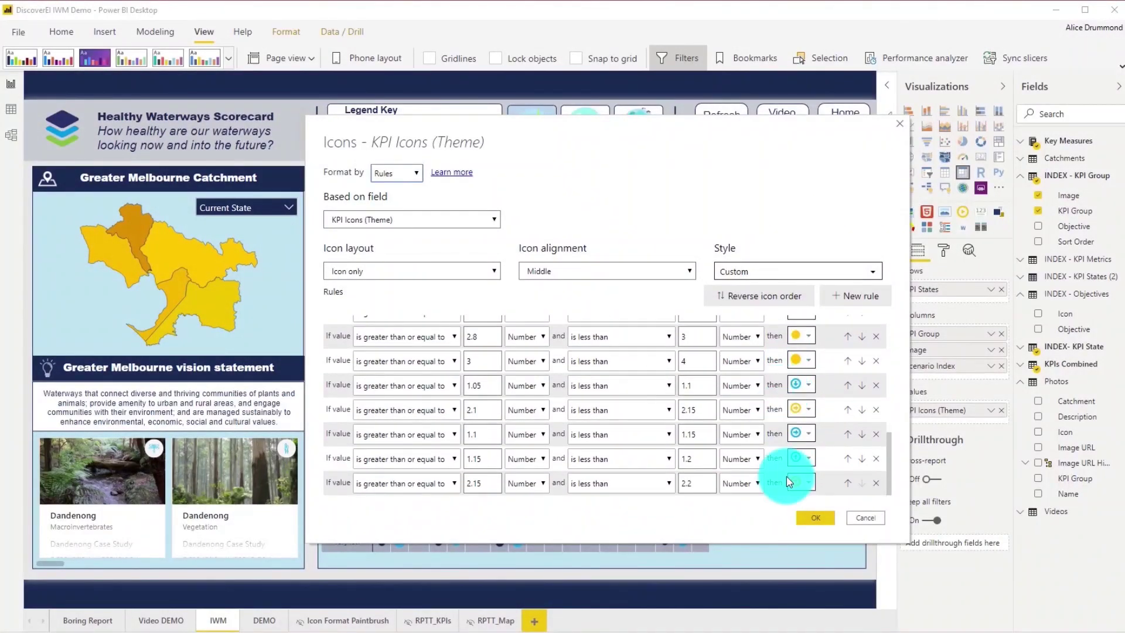
pyautogui.click(817, 518)
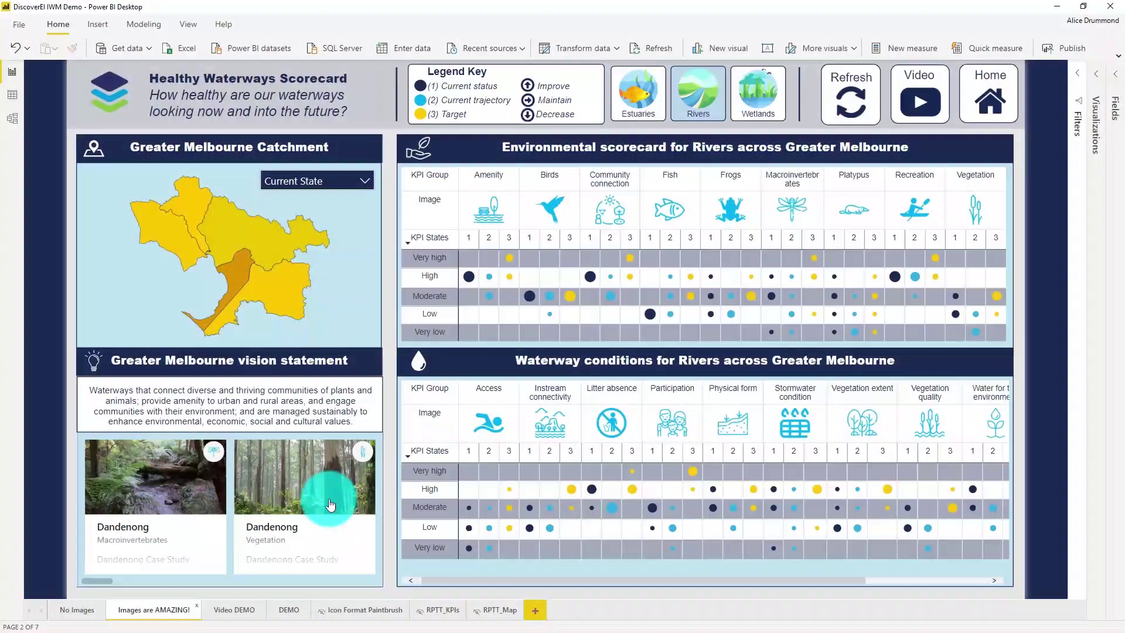
# - Select Westernport on the catchment map and switch both scorecards to Estuaries
pyautogui.scroll(-3, 292, 502)
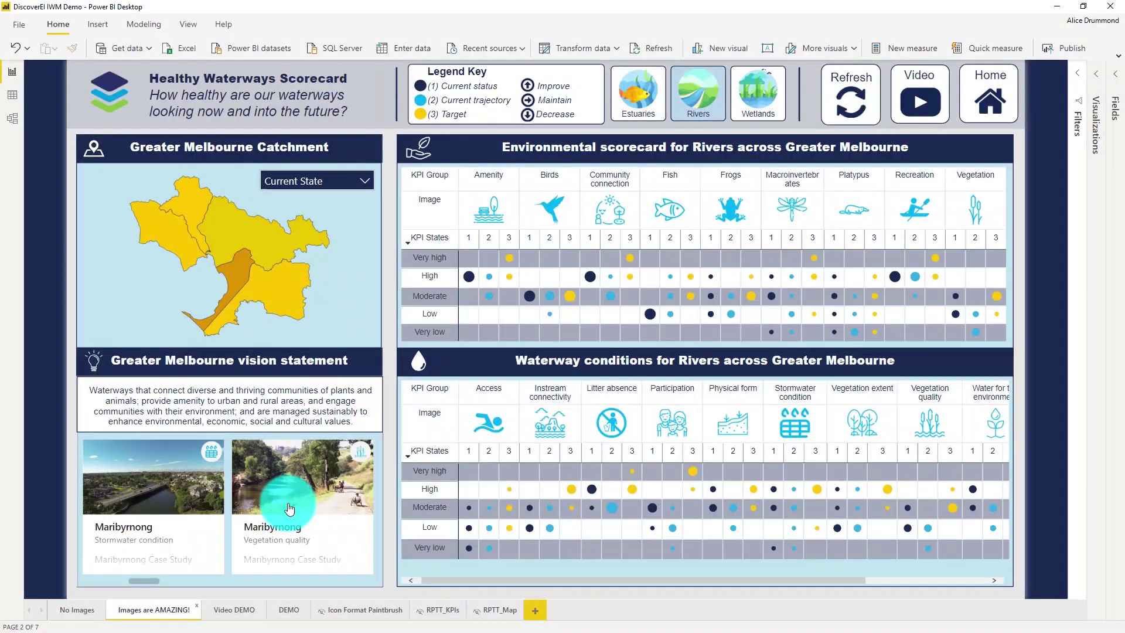
pyautogui.click(275, 286)
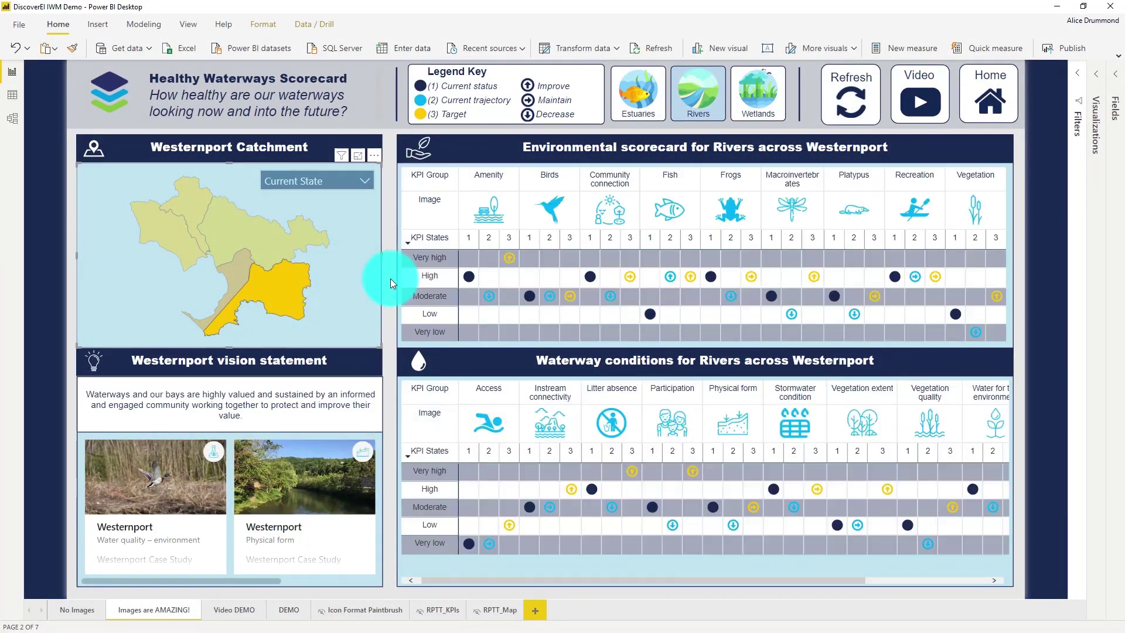
pyautogui.click(639, 111)
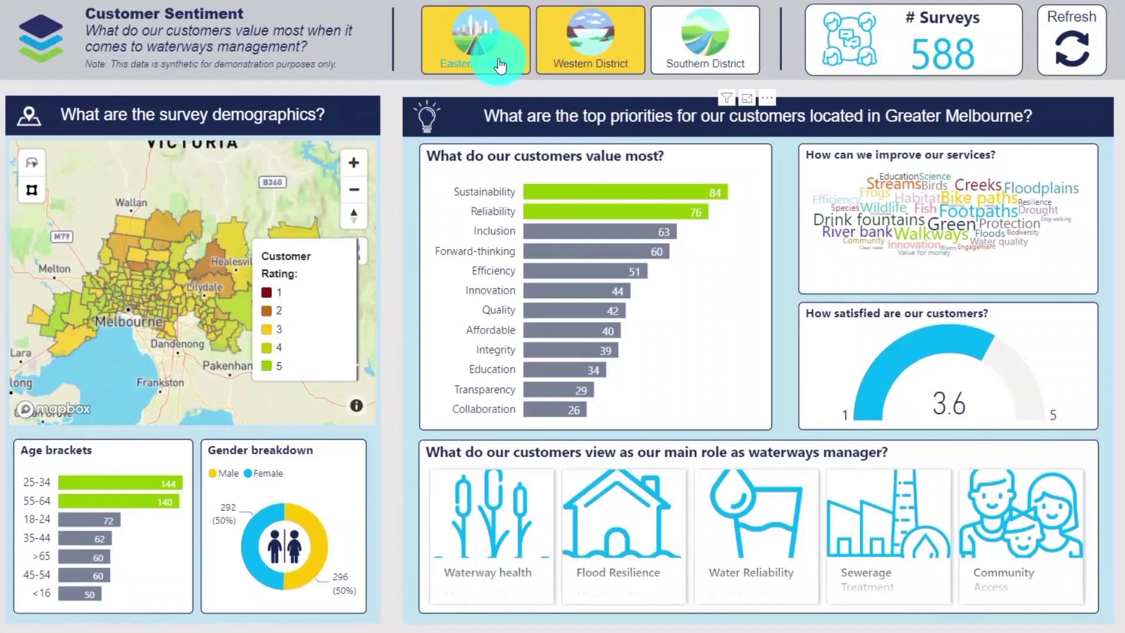
# - Try the Eastern District, map-region and heritage-site filters, ending on the AFL 2017 Round 1 ladder
pyautogui.click(498, 67)
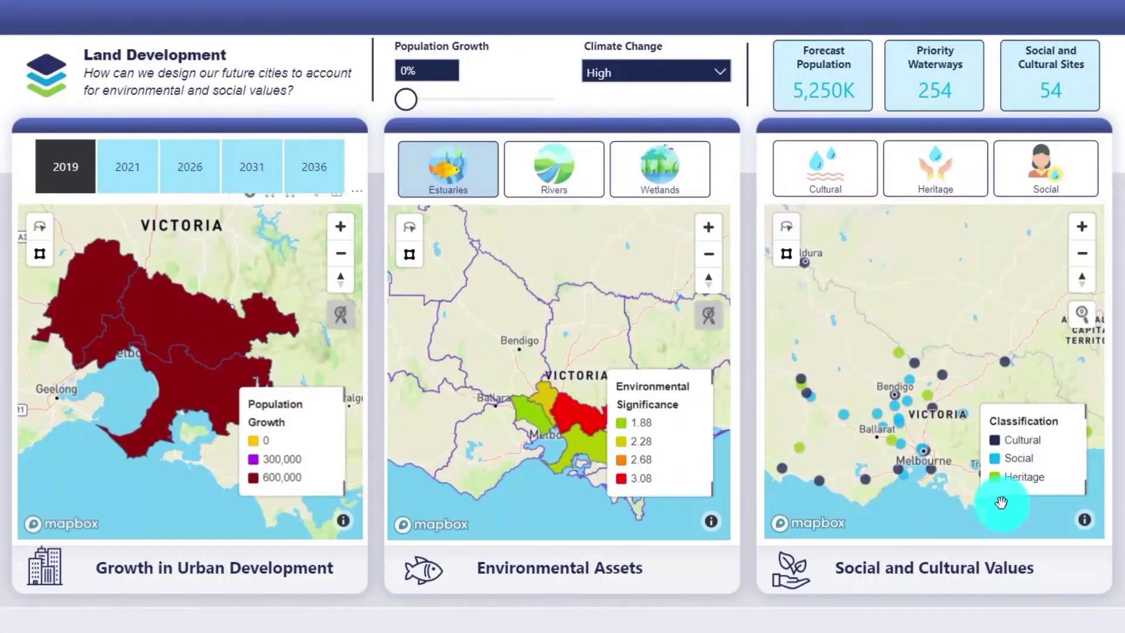
pyautogui.click(188, 341)
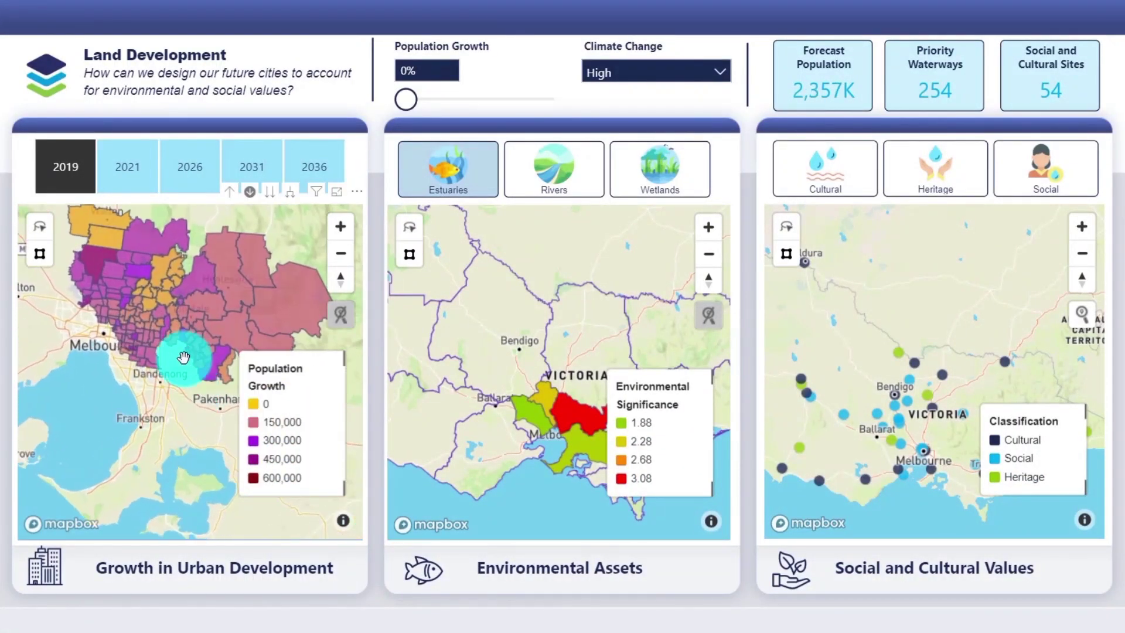
pyautogui.click(486, 210)
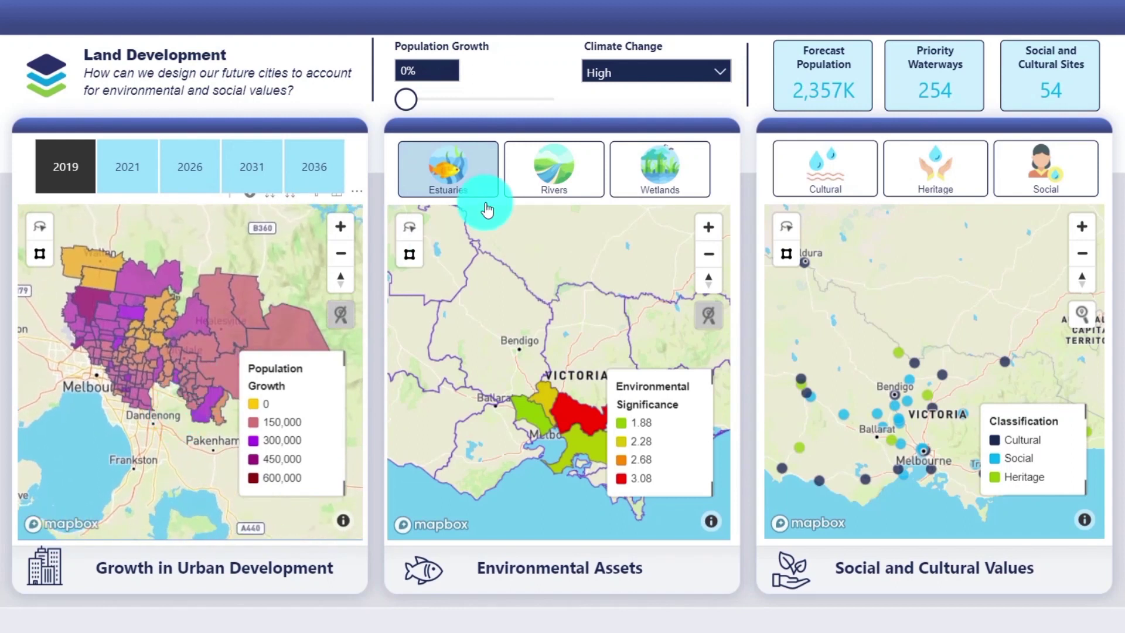
pyautogui.click(930, 173)
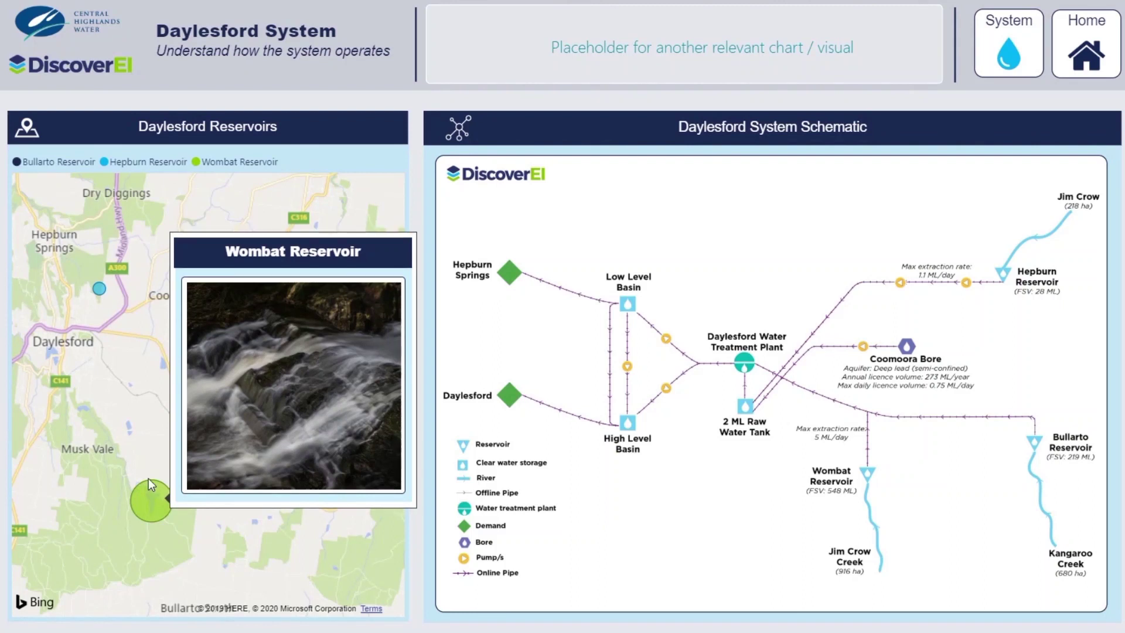
pyautogui.moveTo(1008, 60)
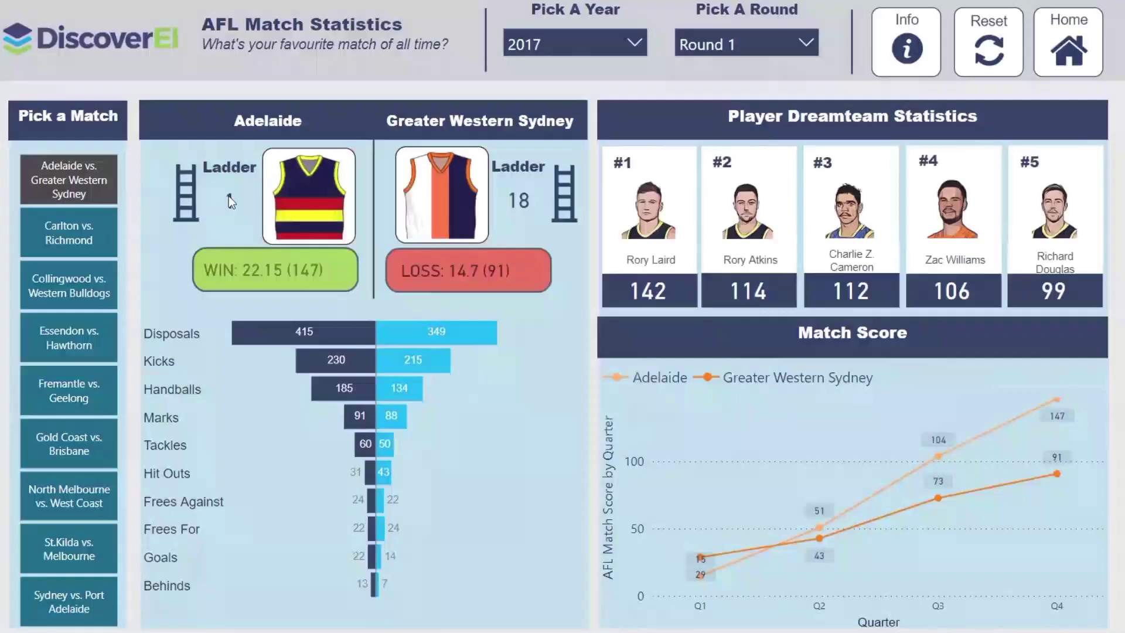
pyautogui.moveTo(229, 195)
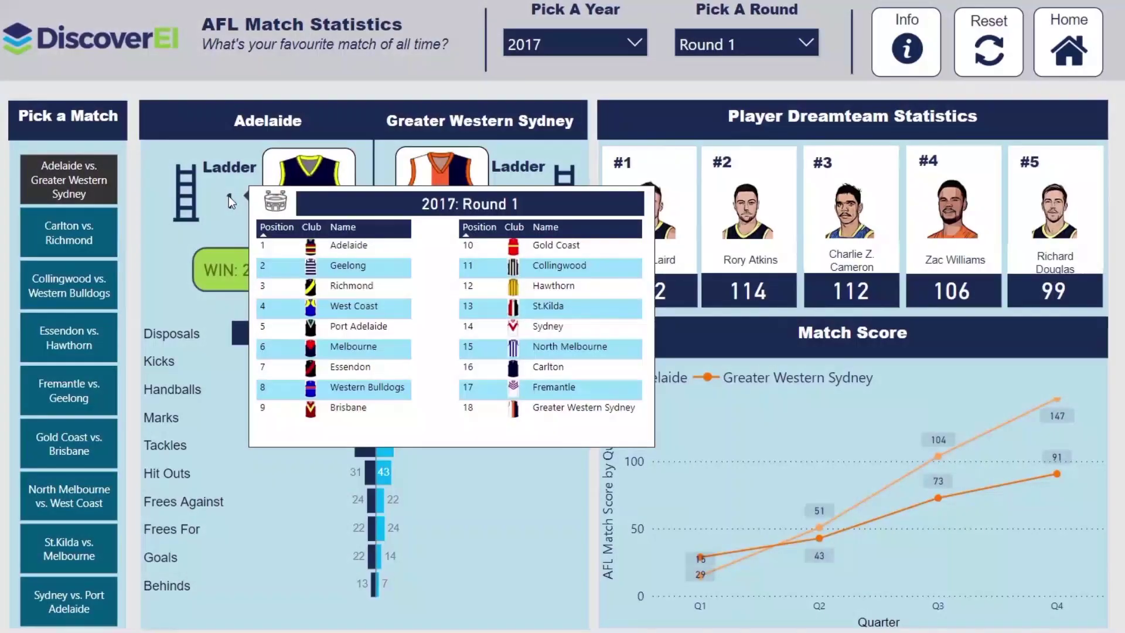